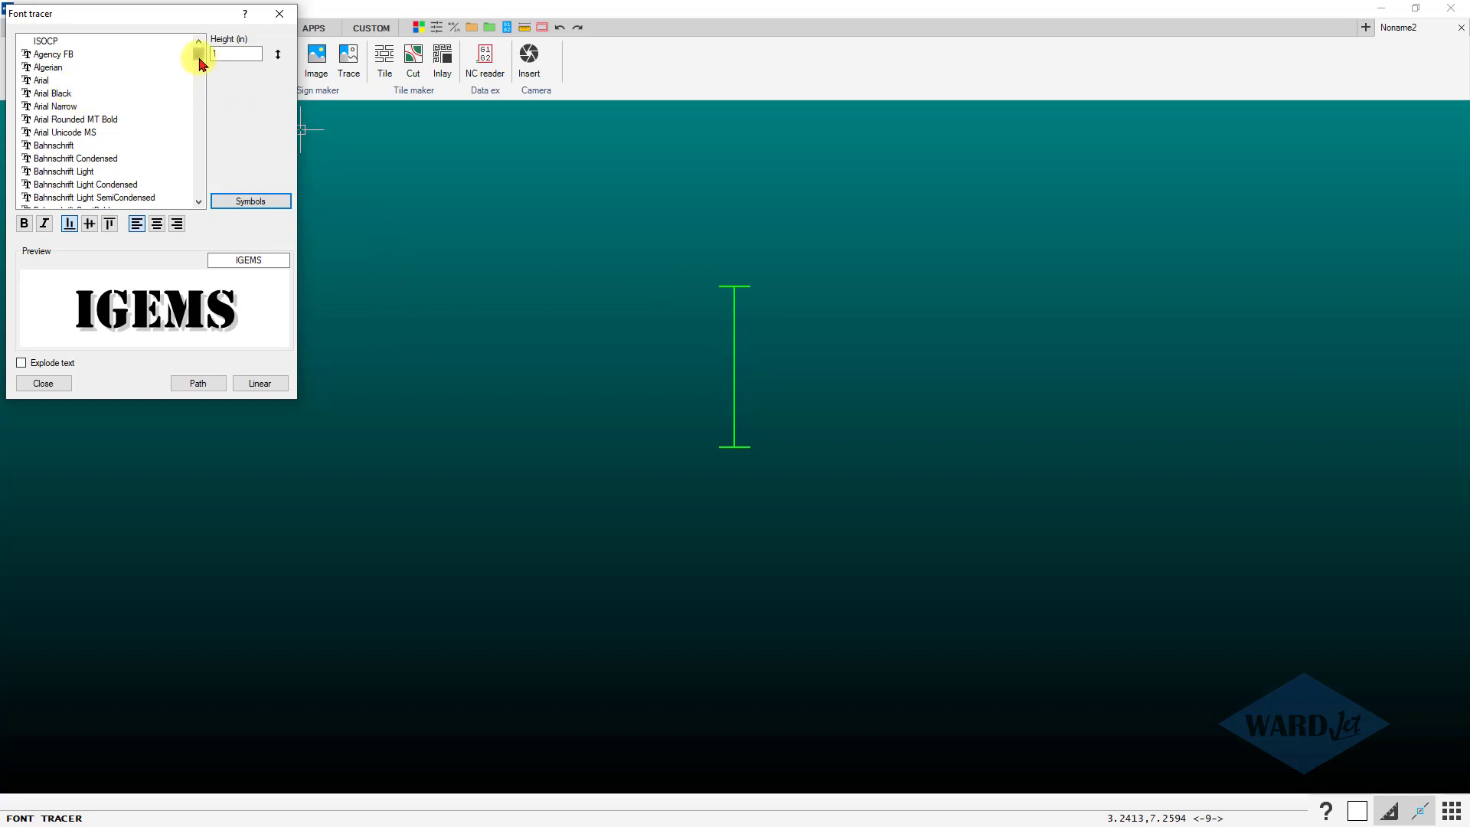
# Browse the Font tracer's font list and compare it with the fonts installed in the Windows Fonts folder.
pyautogui.moveTo(199, 64)
pyautogui.mouseDown()
pyautogui.moveTo(197, 135)
pyautogui.moveTo(199, 67)
pyautogui.mouseUp()
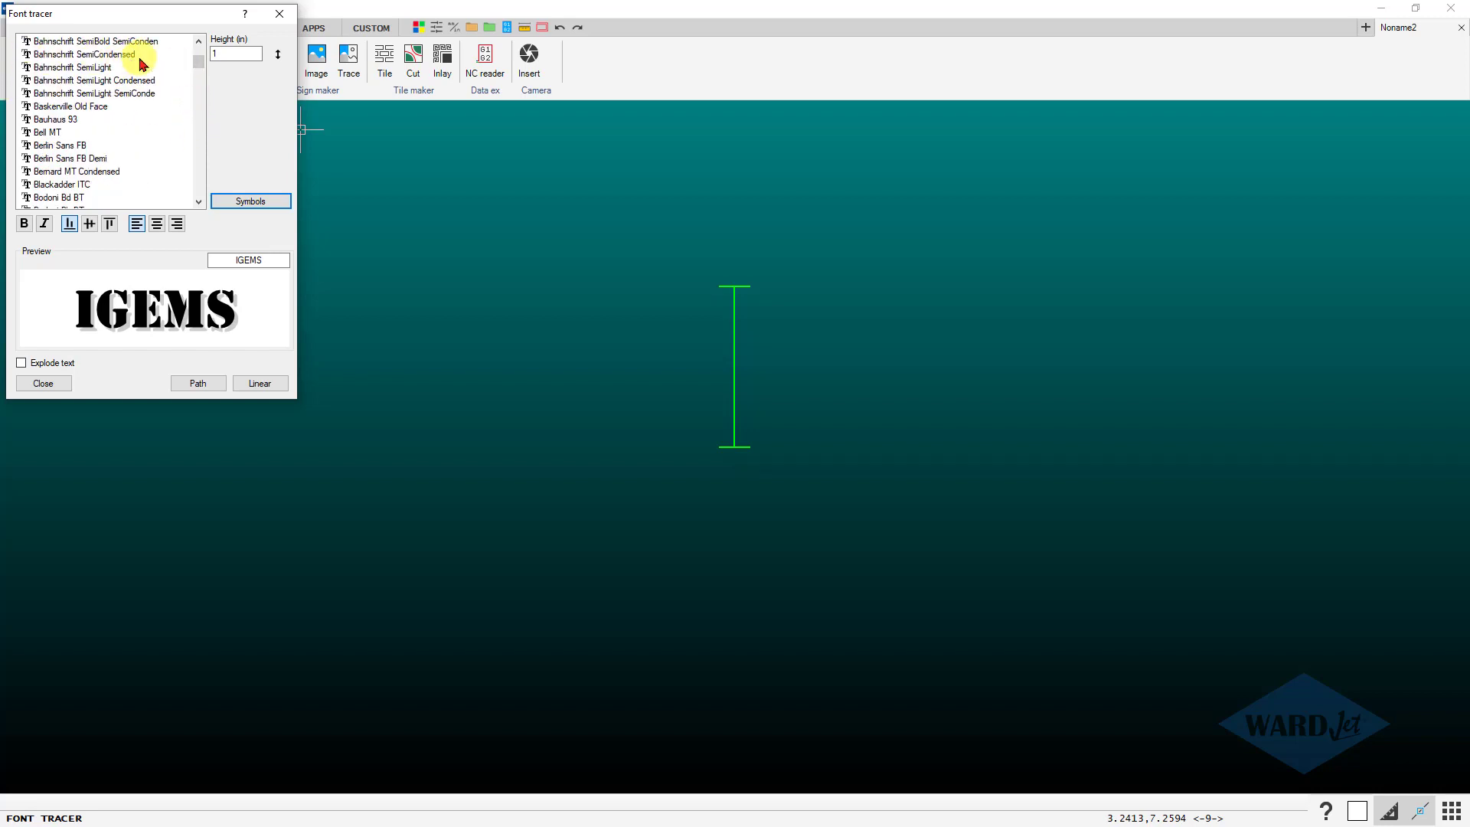
pyautogui.moveTo(198, 65); pyautogui.dragTo(197, 61)
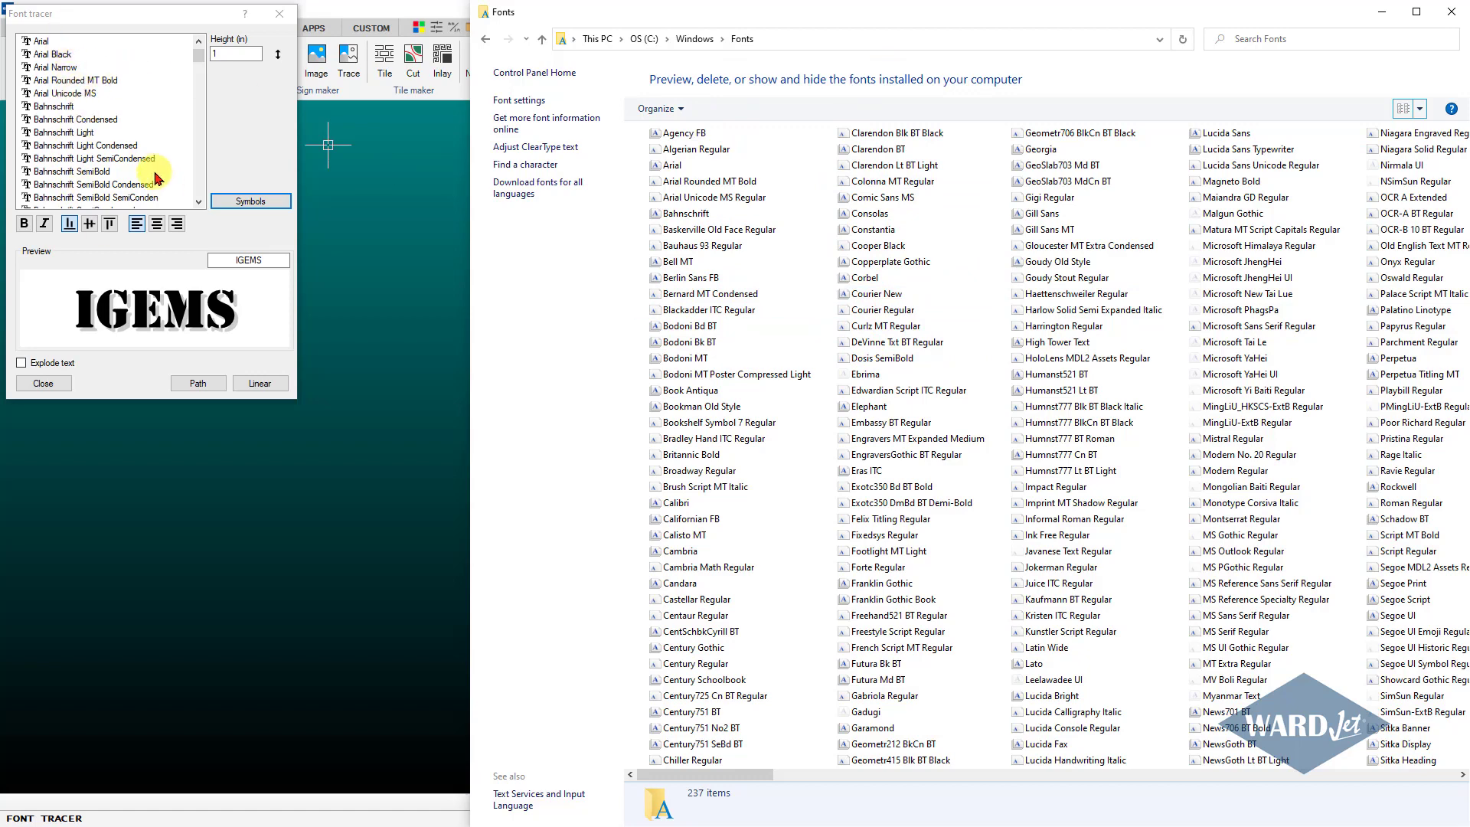
pyautogui.click(1381, 13)
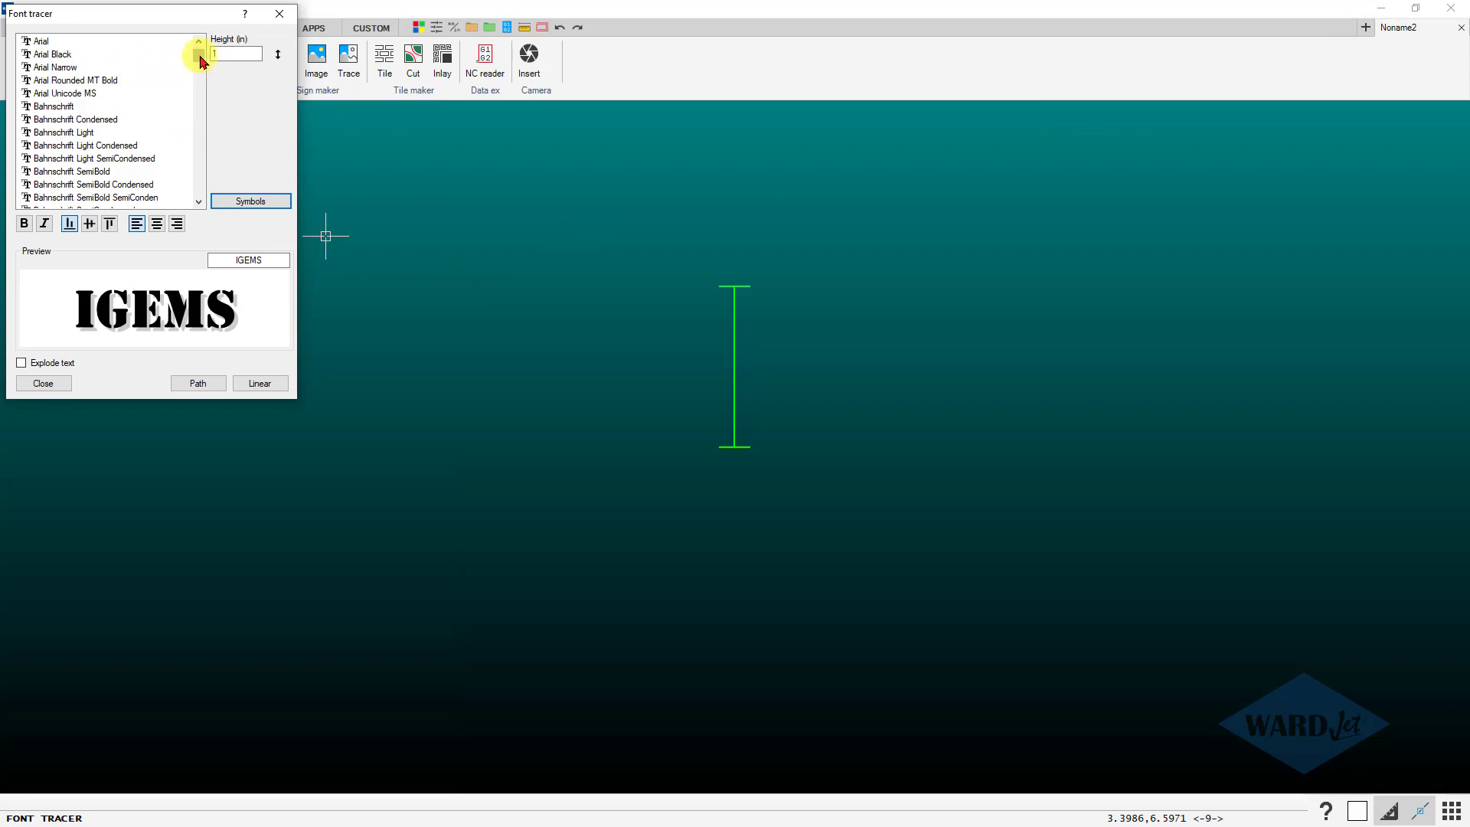
pyautogui.moveTo(198, 62)
pyautogui.mouseDown()
pyautogui.moveTo(198, 90)
pyautogui.moveTo(197, 52)
pyautogui.mouseUp()
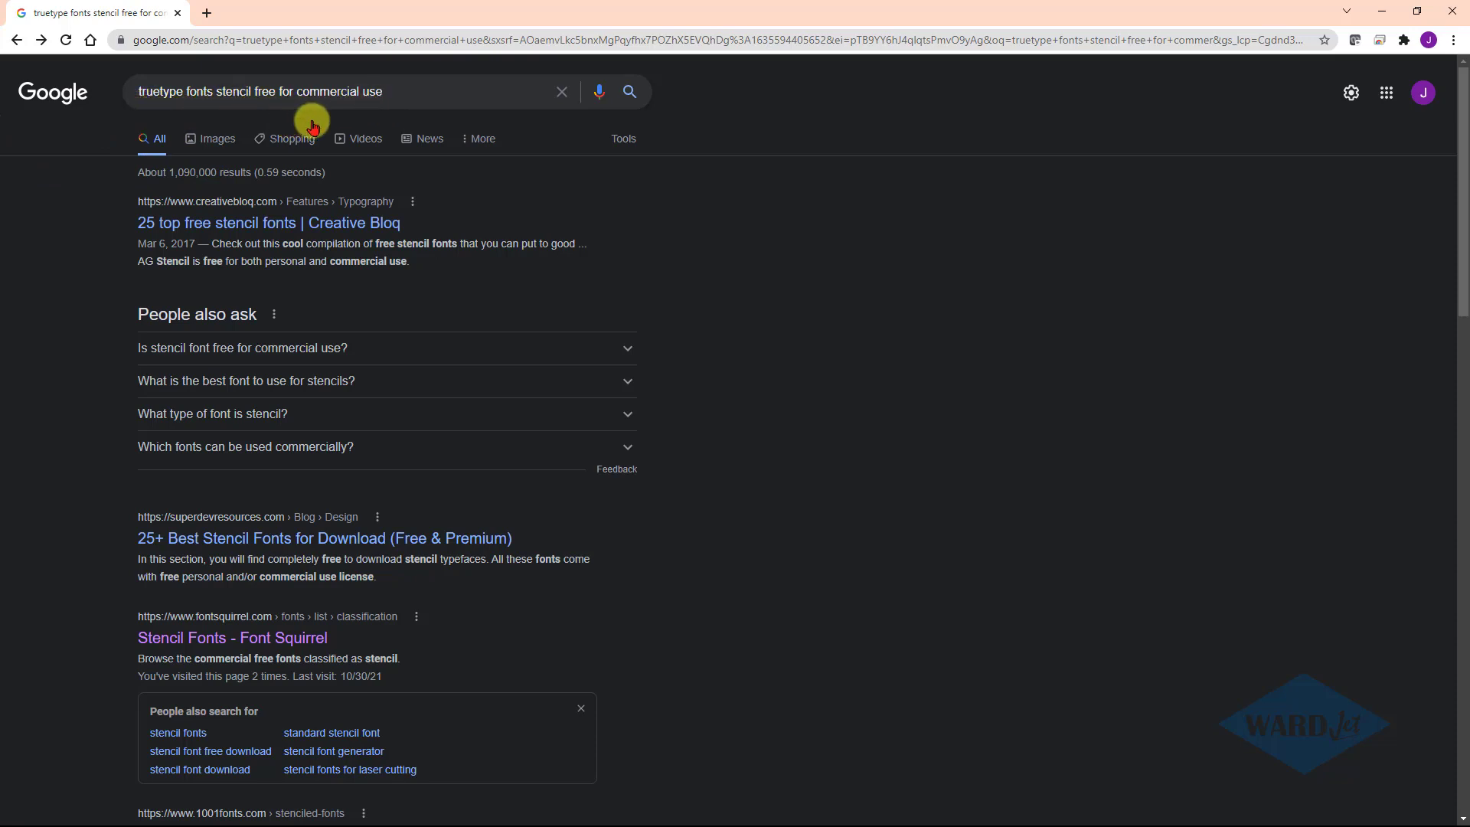
# Open Font Squirrel's Stencil Fonts page from the Google results and browse its fonts as far as Major Snafu.
pyautogui.click(194, 643)
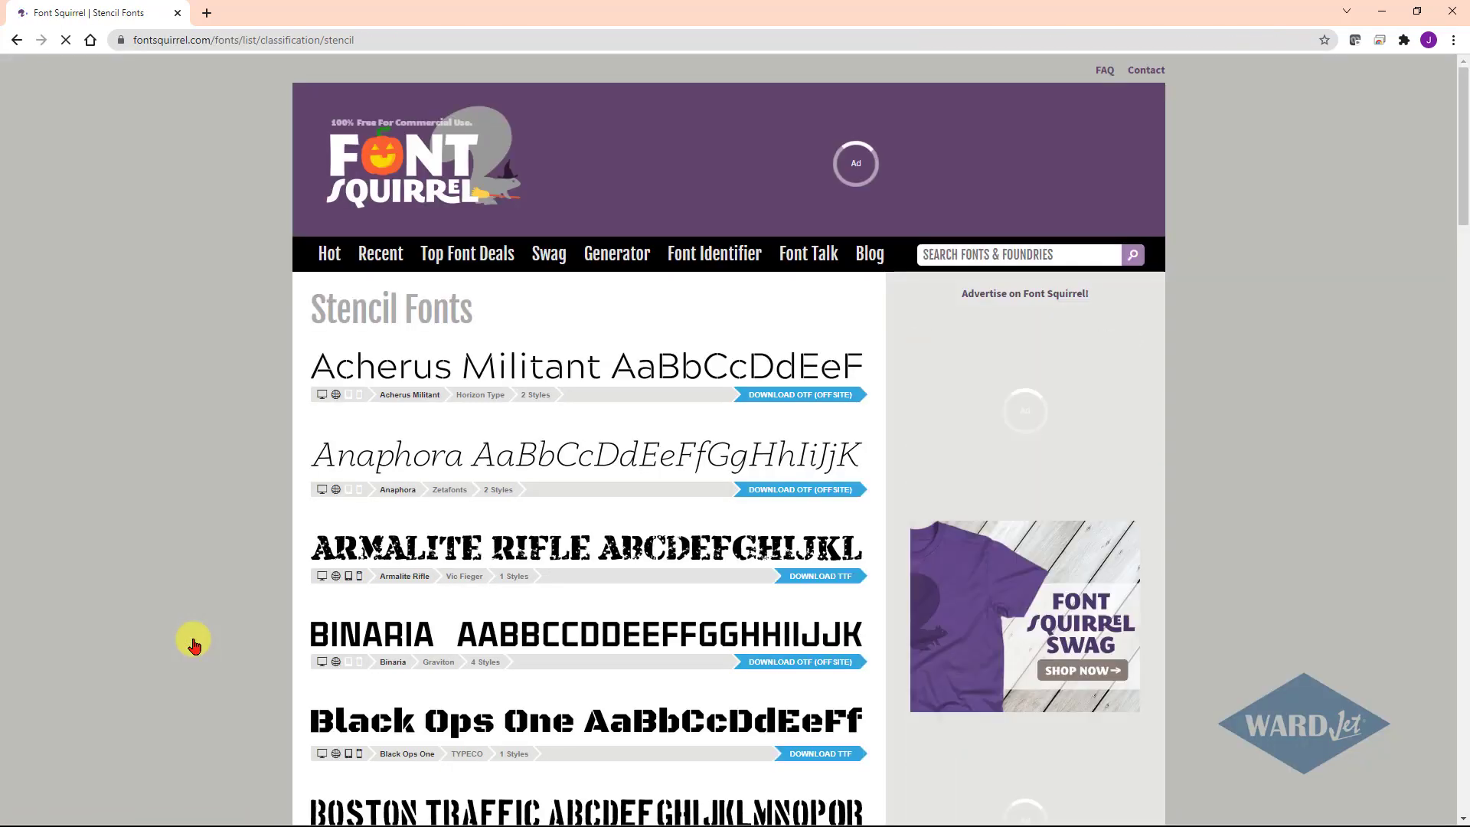
pyautogui.scroll(-6, 203, 531)
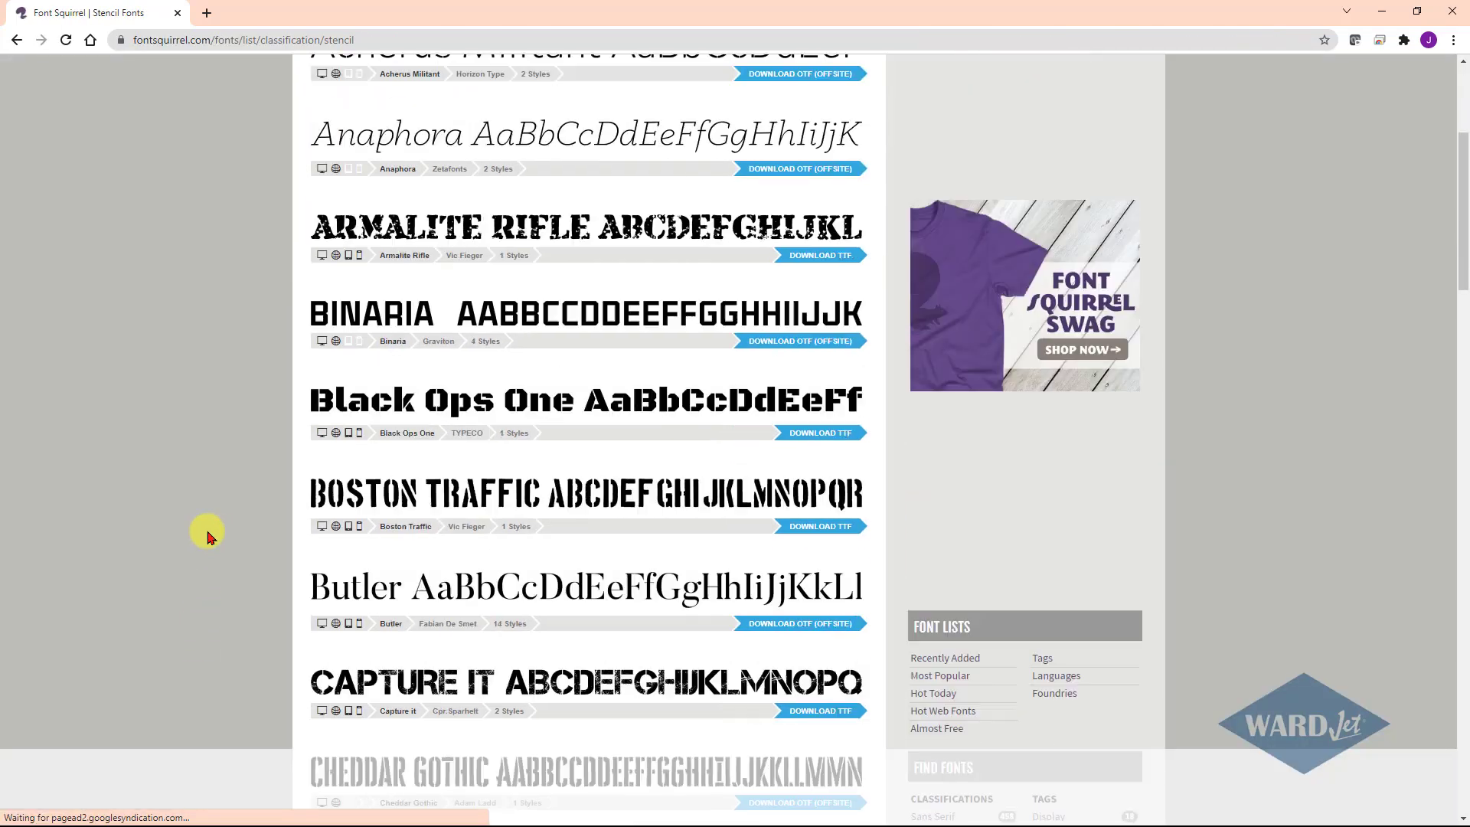
pyautogui.scroll(-9, 204, 532)
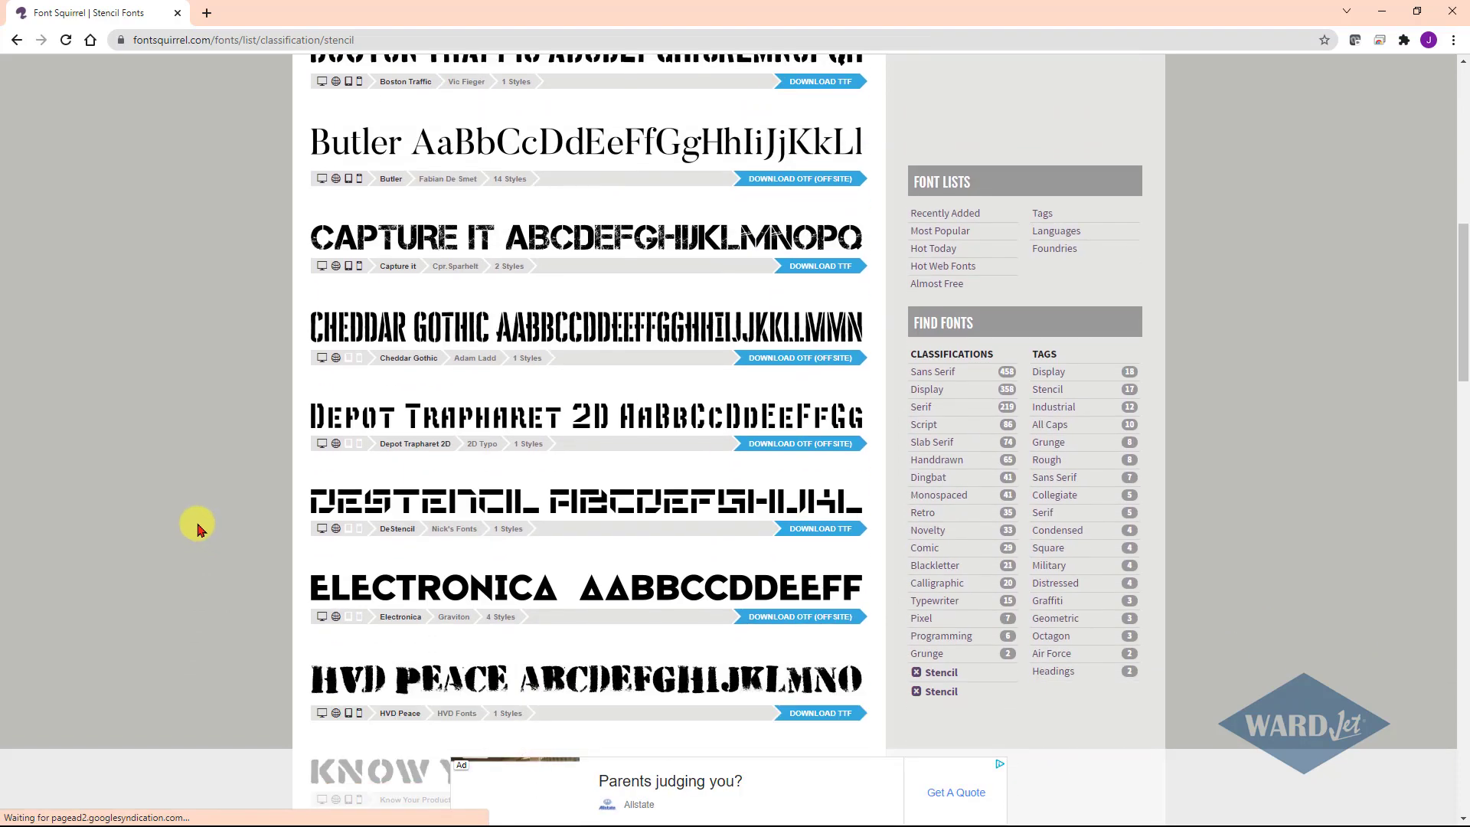
pyautogui.scroll(-3, 198, 528)
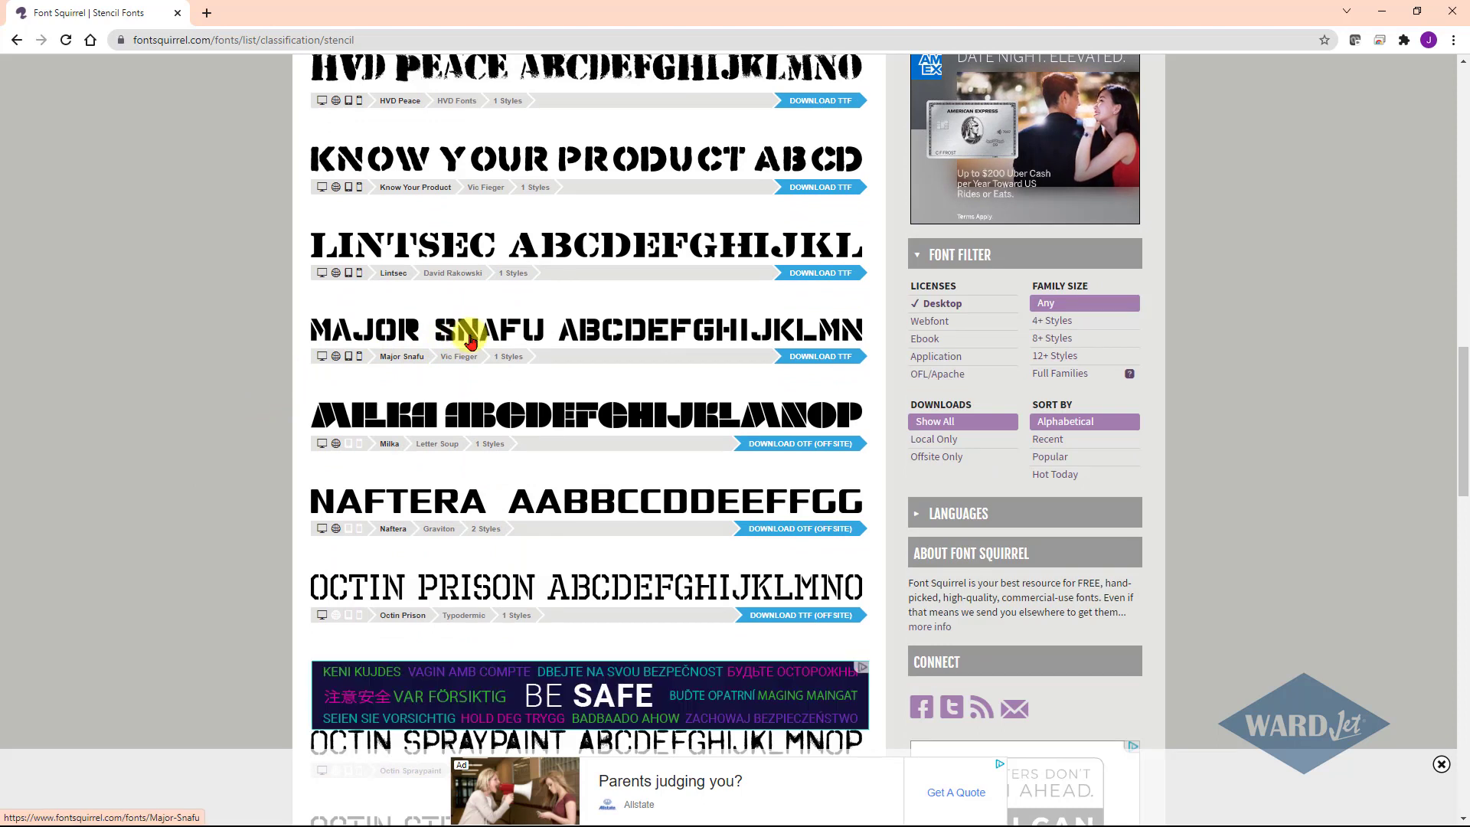
# Download the Major Snafu TTF font to the Downloads folder, overwriting the existing Major-Snafu.zip.
pyautogui.click(818, 359)
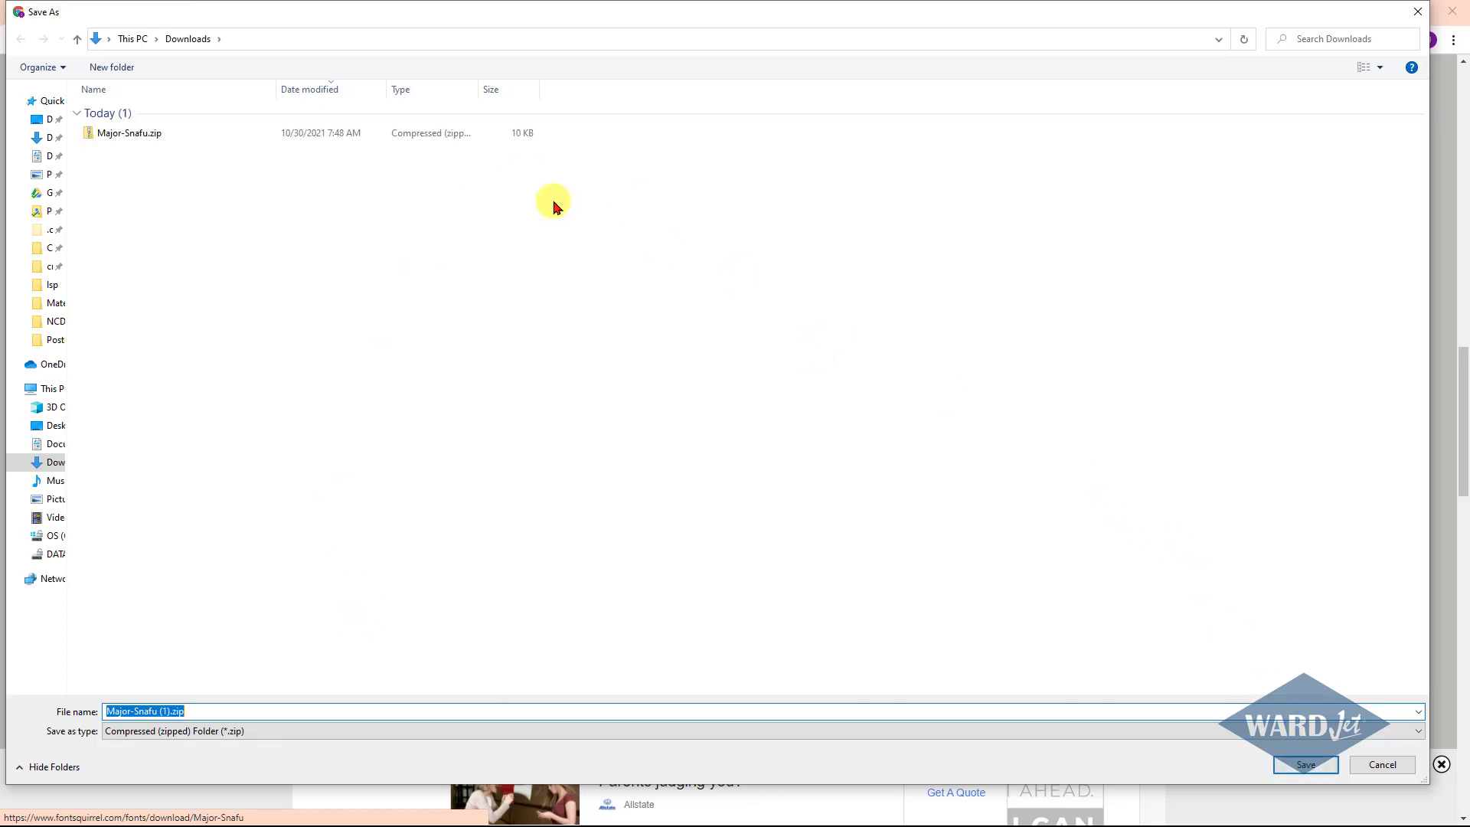
pyautogui.doubleClick(150, 132)
pyautogui.click(775, 425)
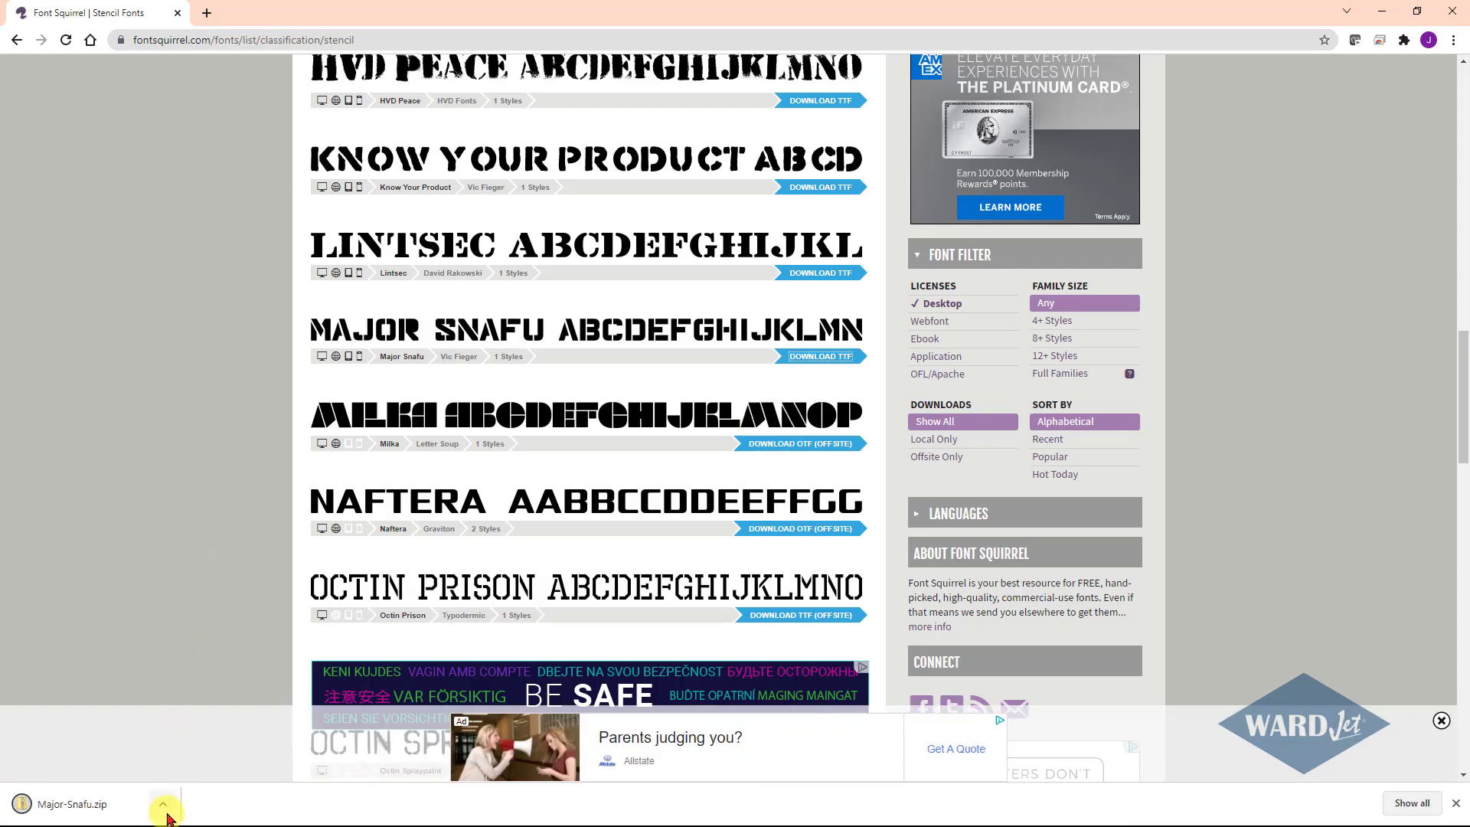
# Show the downloaded Major-Snafu.zip in its folder, open major_shift.ttf from it and install the font.
pyautogui.click(165, 810)
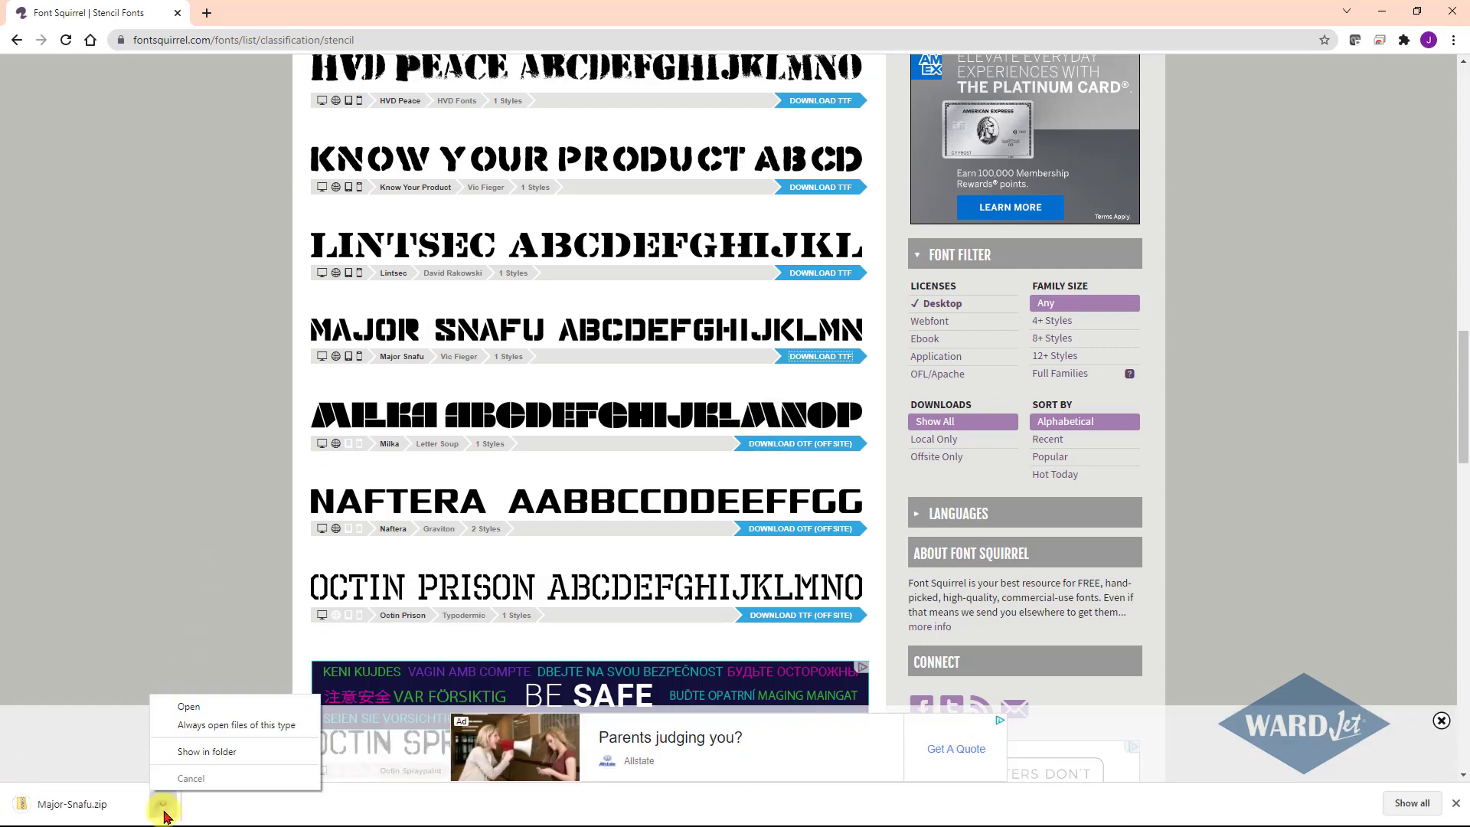
pyautogui.click(223, 761)
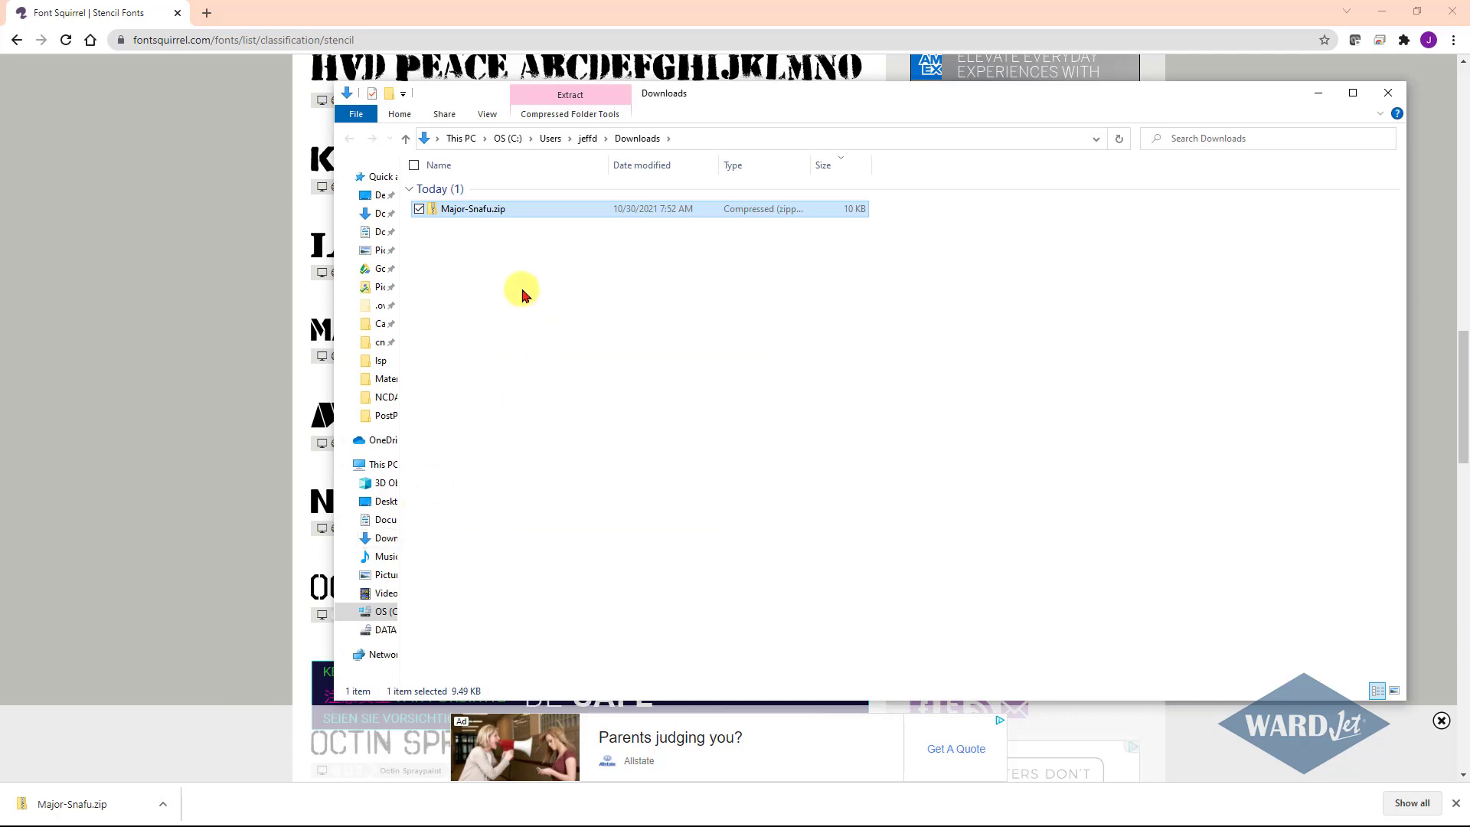
pyautogui.doubleClick(490, 215)
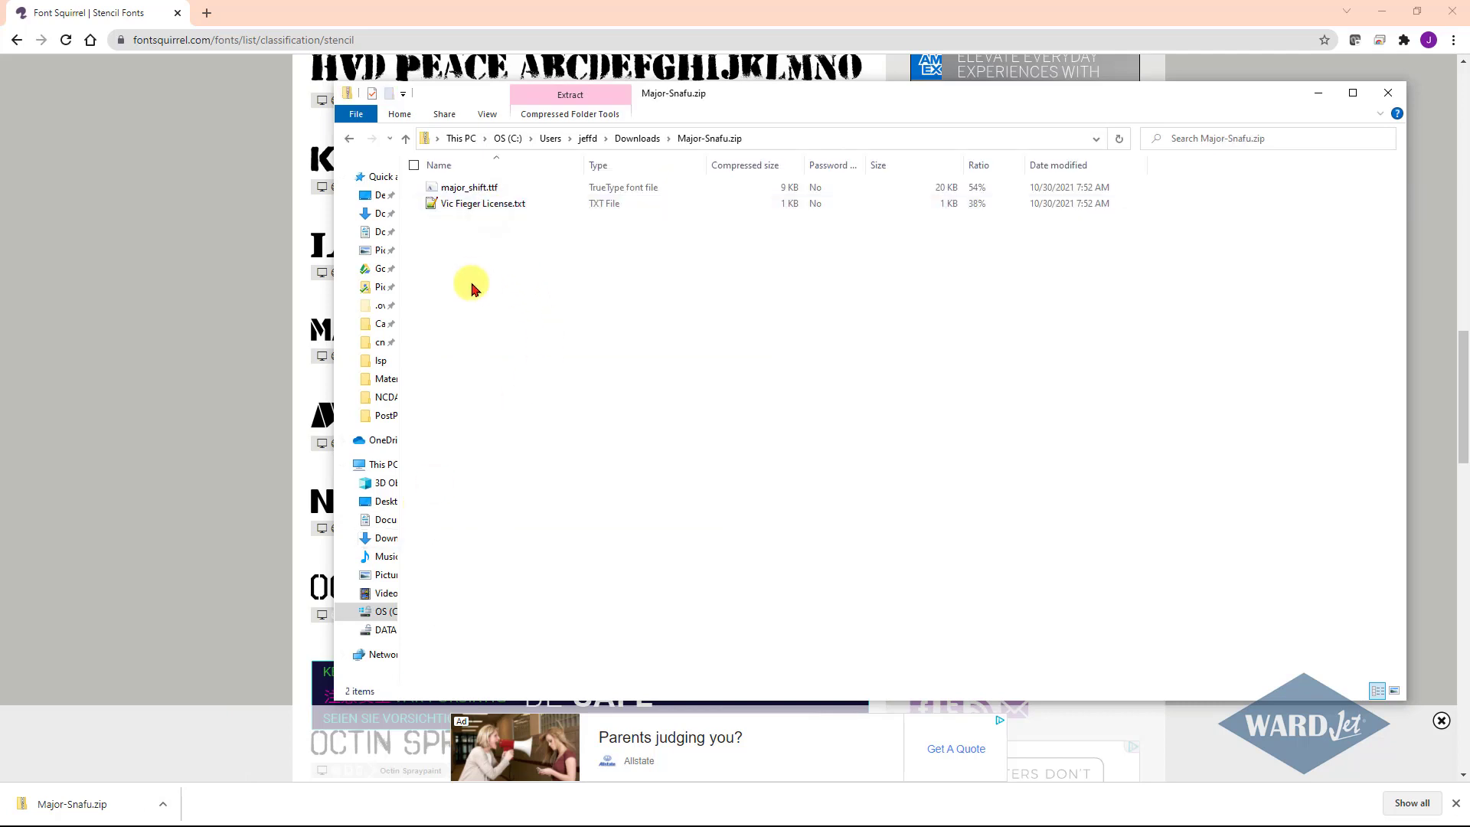
pyautogui.doubleClick(481, 190)
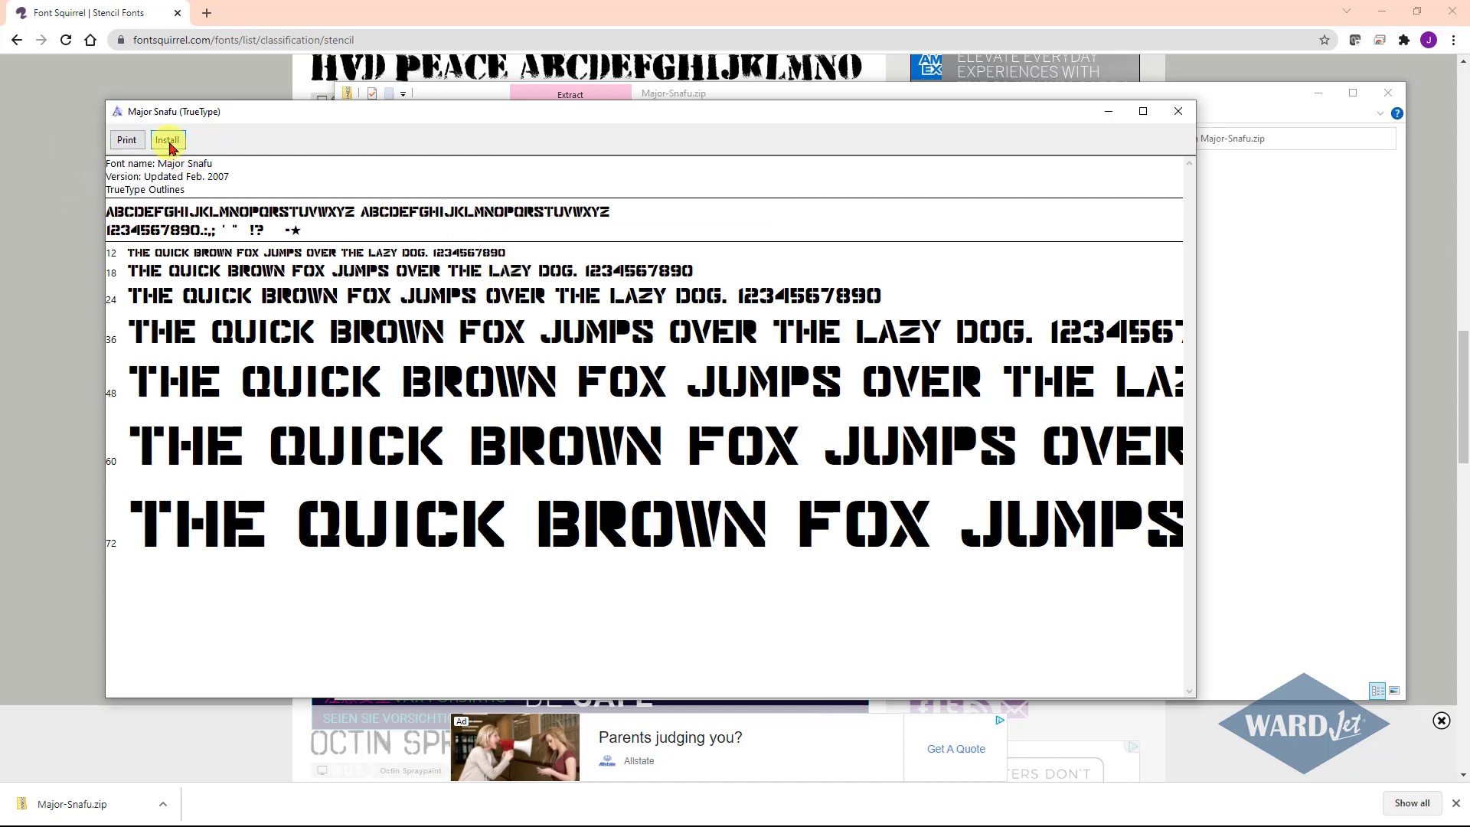
pyautogui.click(166, 140)
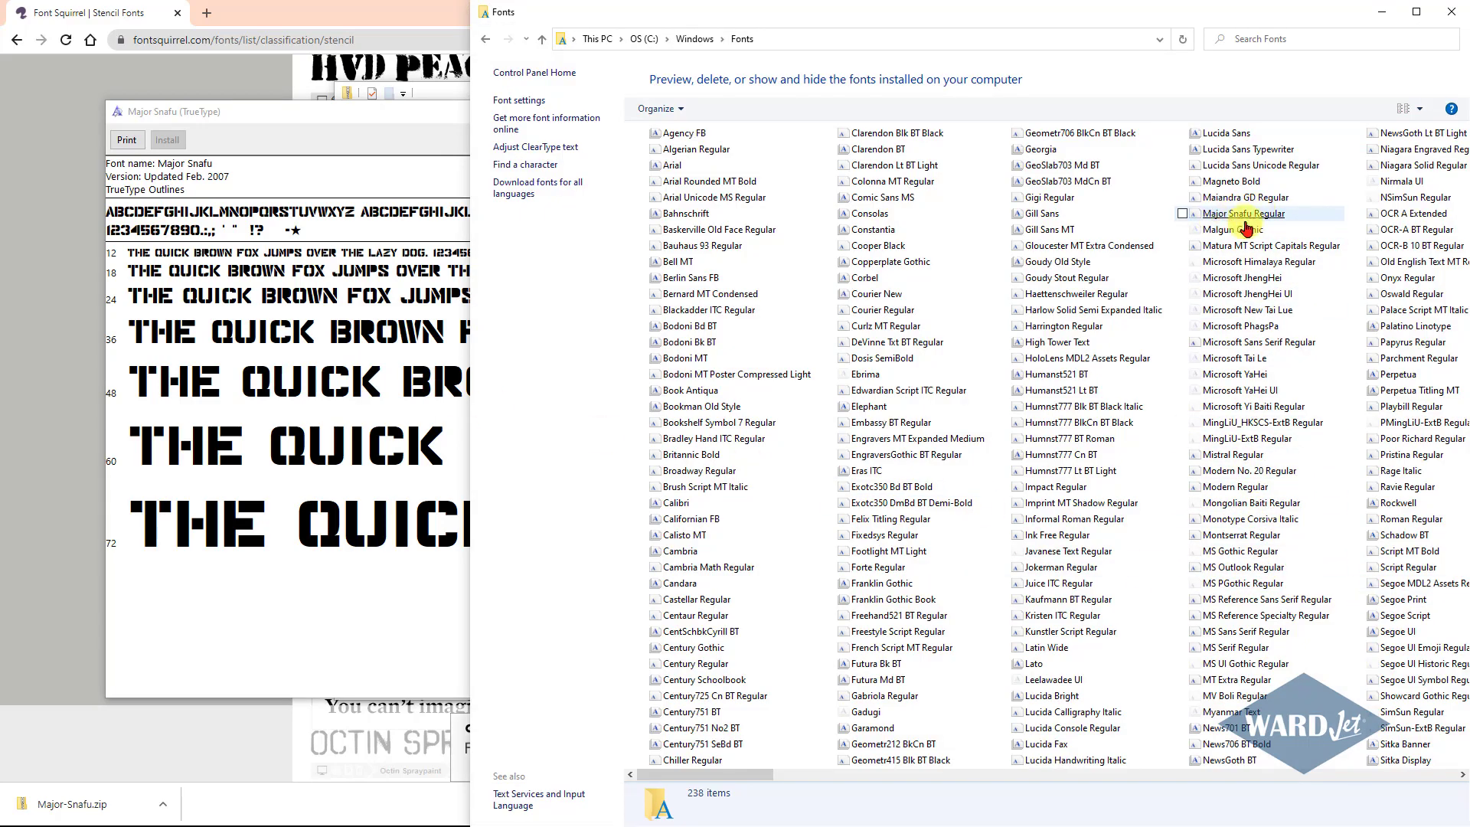
# Switch from the Windows Fonts folder back to IGEMS and look for Major Snafu in the Font tracer's list.
pyautogui.hotkey('alt', 'Tab')
pyautogui.hotkey('alt', 'Tab')
pyautogui.hotkey('alt', 'Tab')
pyautogui.hotkey('alt', 'Tab')
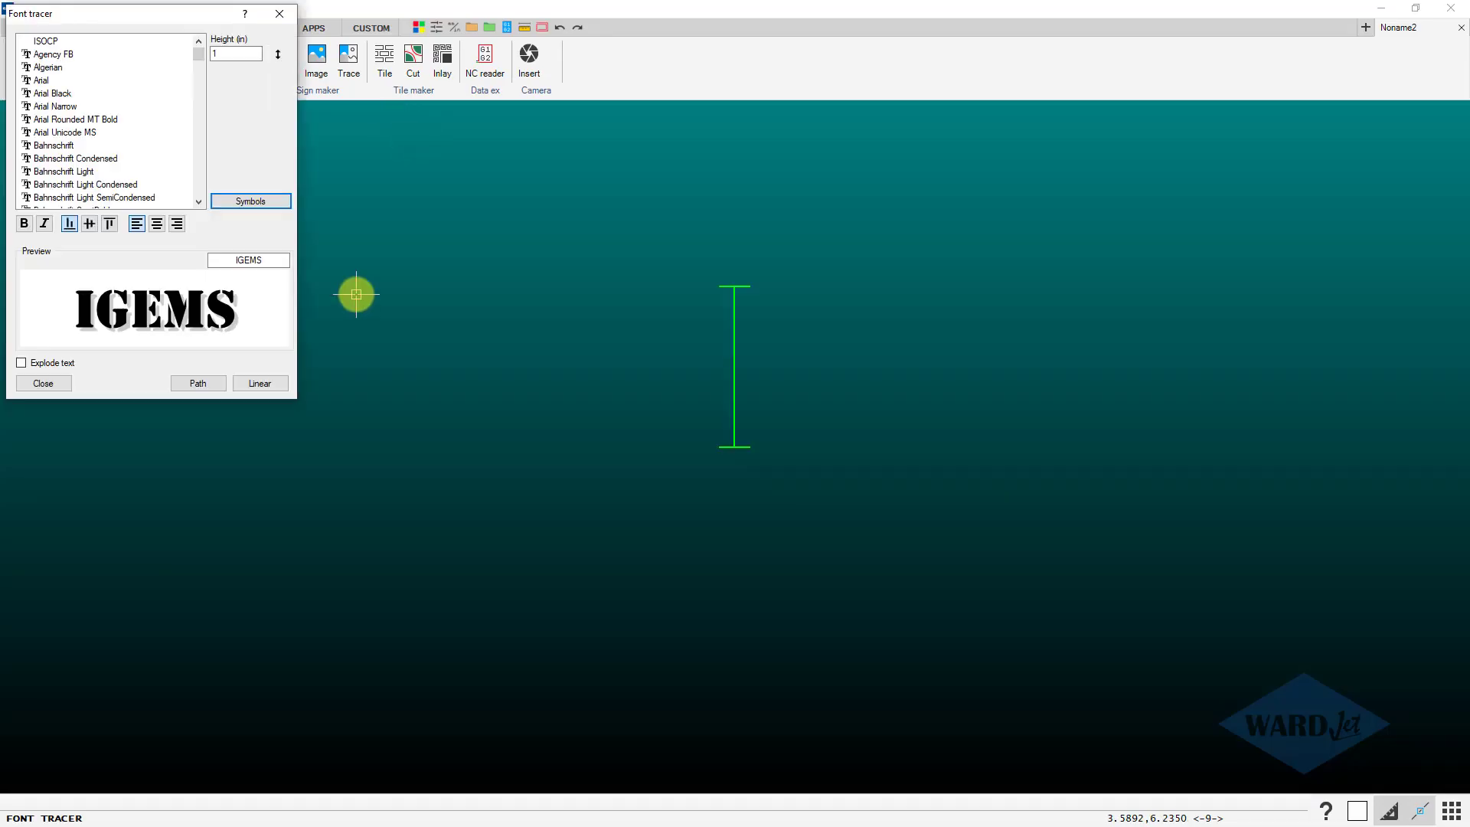
pyautogui.moveTo(199, 60); pyautogui.dragTo(201, 134)
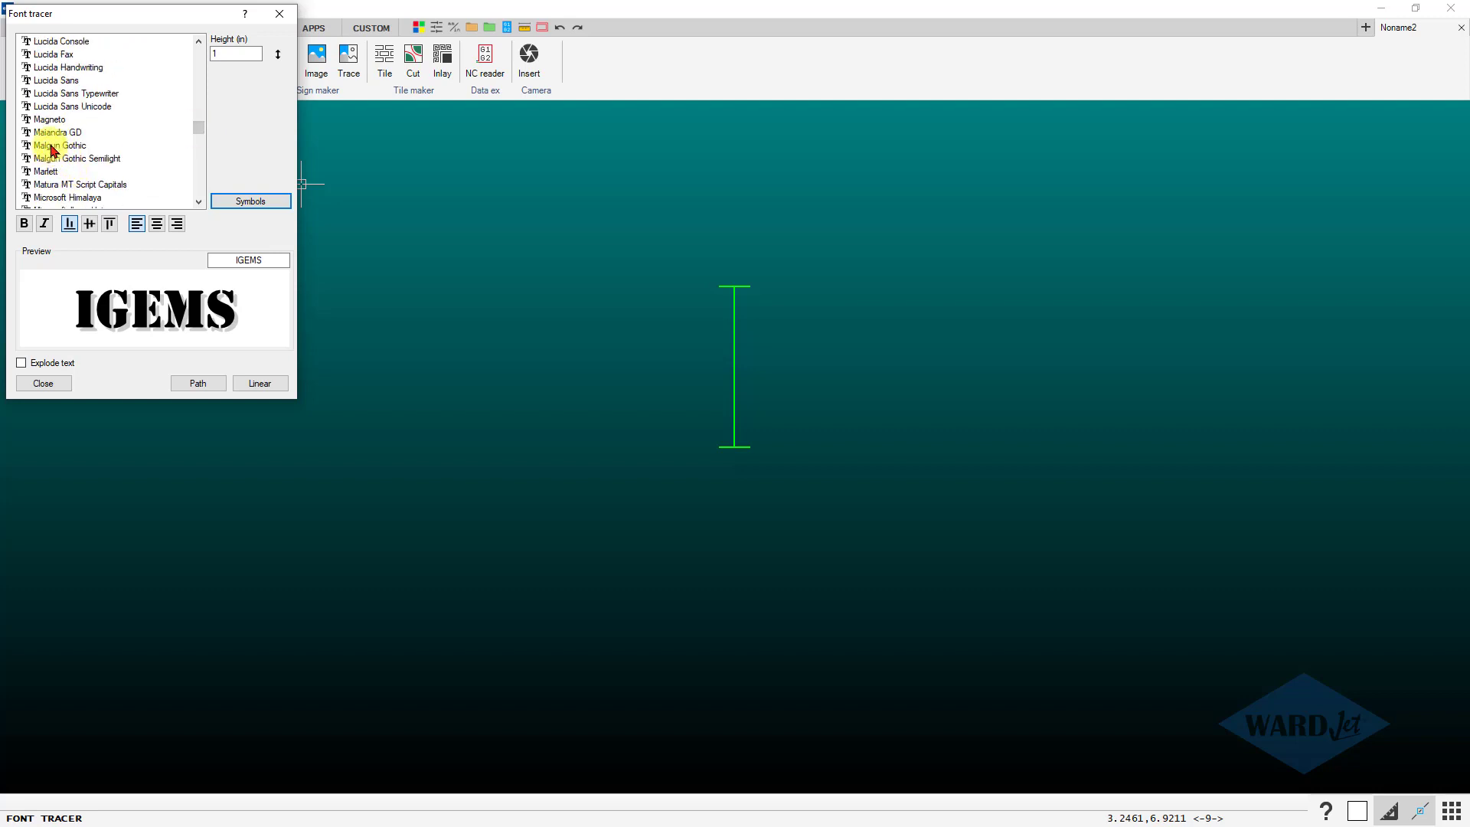
# Close the Font tracer and restart IGEMS so that it reloads the installed fonts.
pyautogui.click(43, 383)
pyautogui.click(1452, 22)
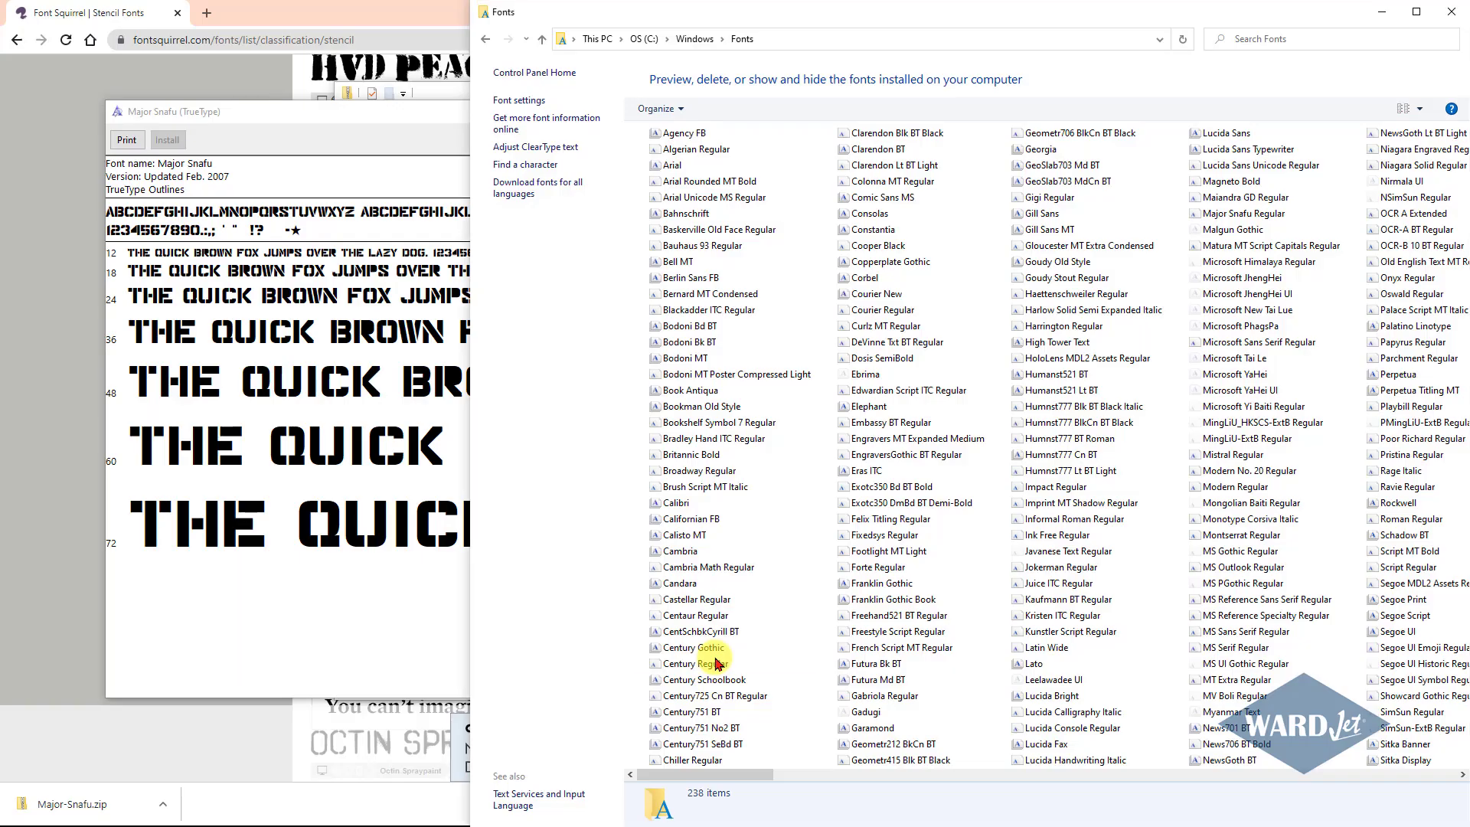
pyautogui.click(757, 809)
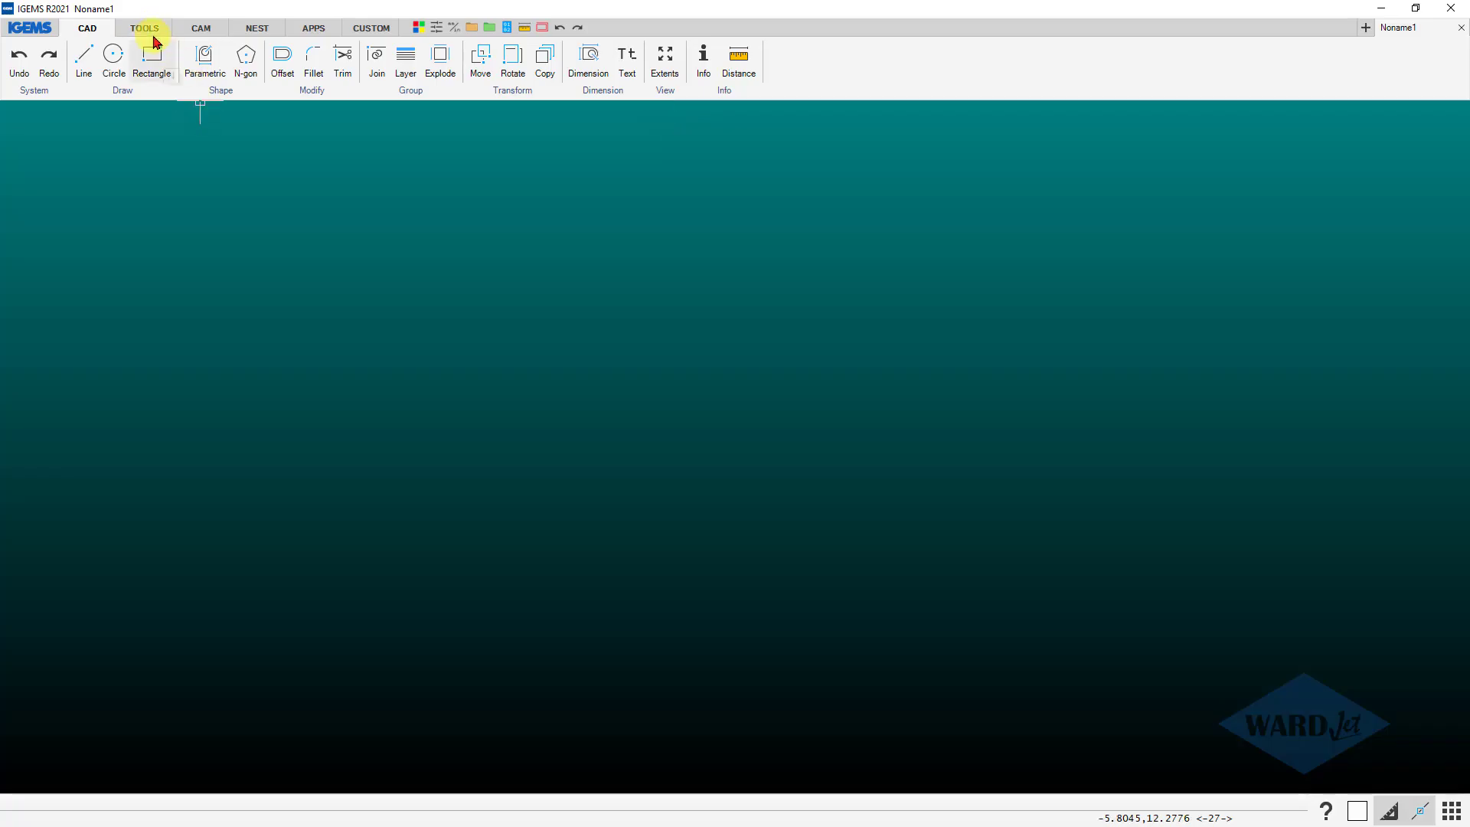
# Place the linear text WARDJET in the Major Snafu font with Explode text enabled, and close the Font tracer.
pyautogui.click(146, 28)
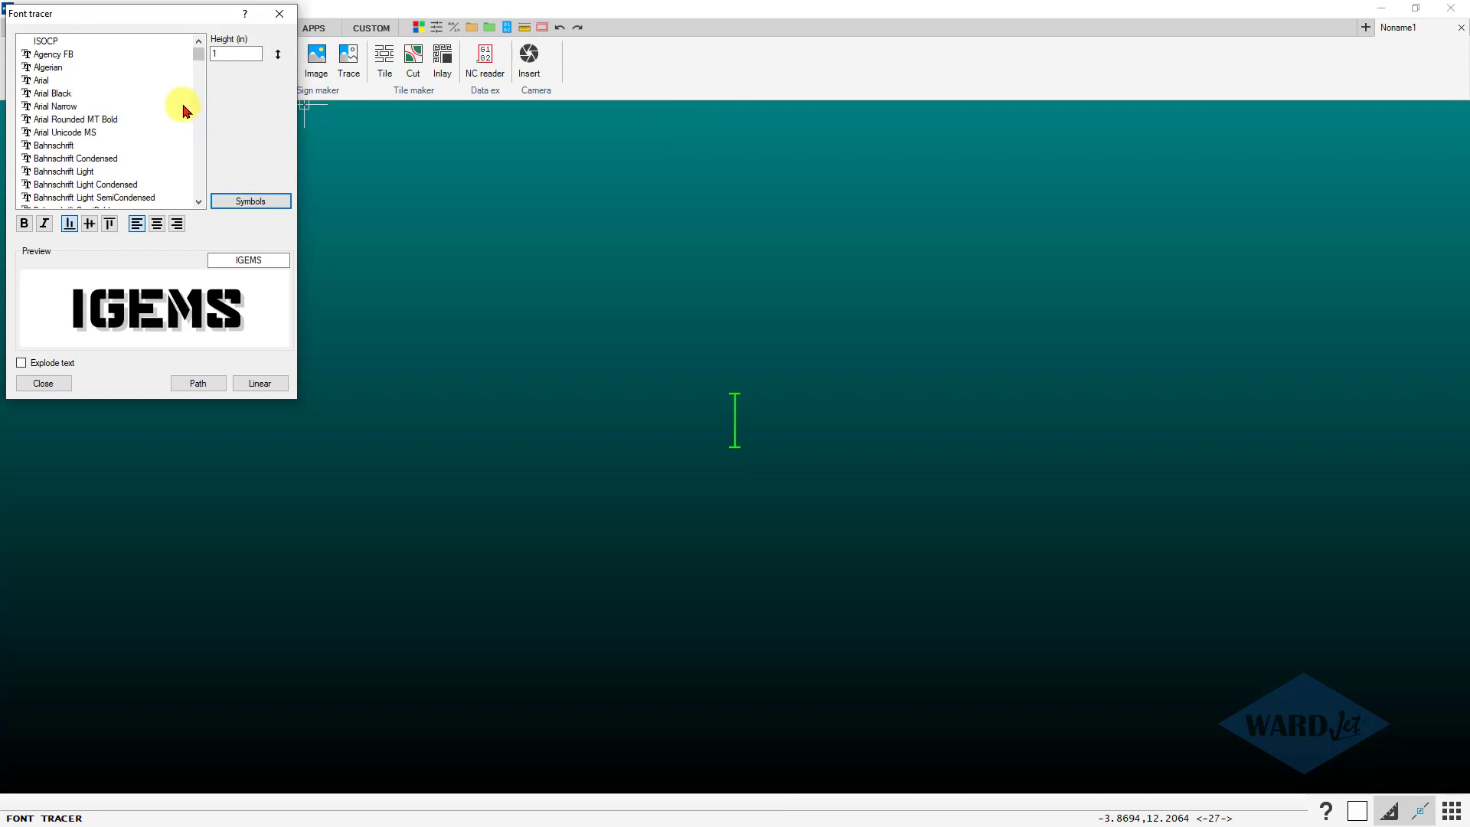
pyautogui.moveTo(196, 54); pyautogui.dragTo(190, 134)
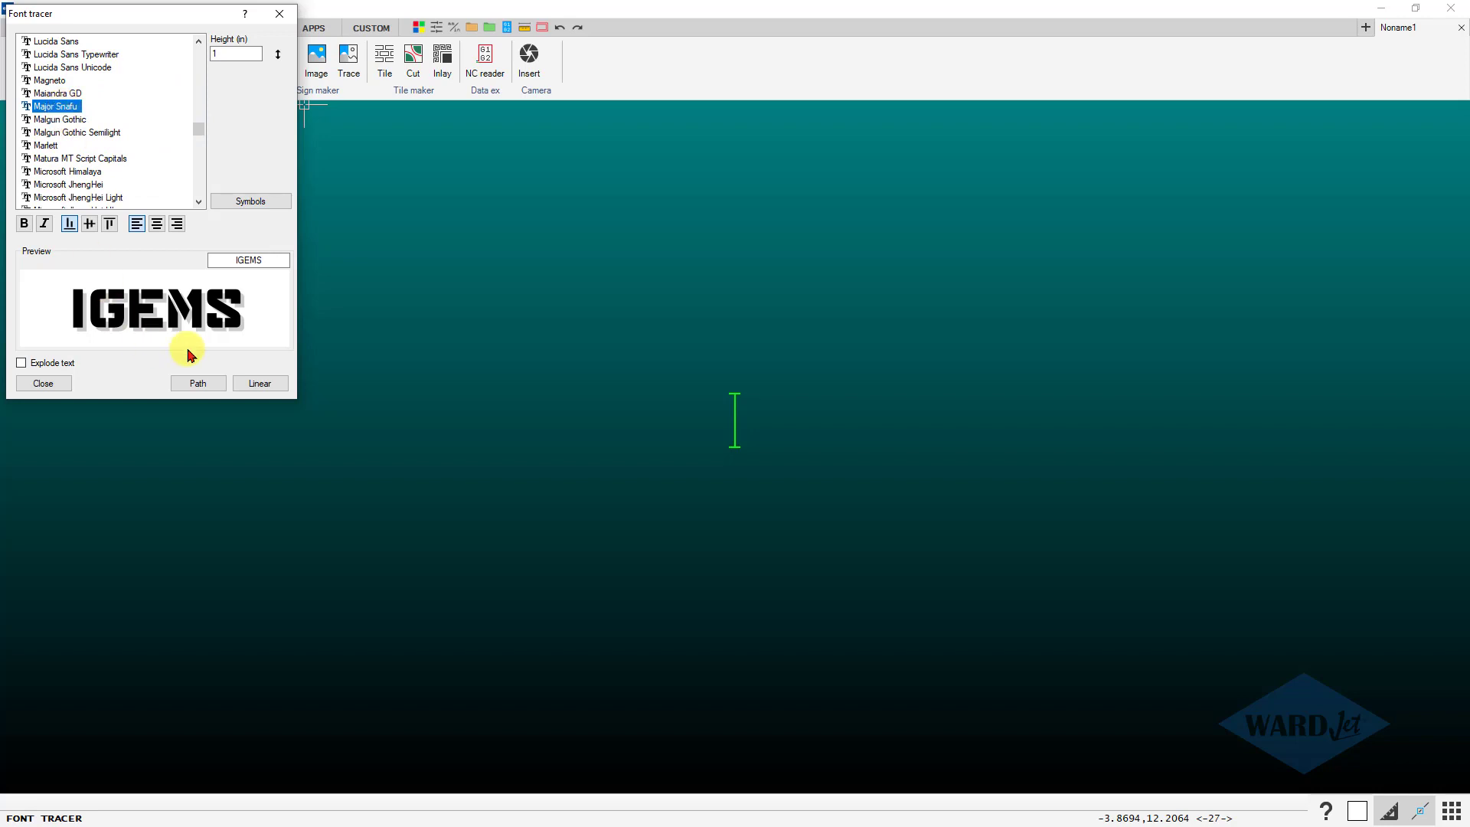
pyautogui.click(261, 385)
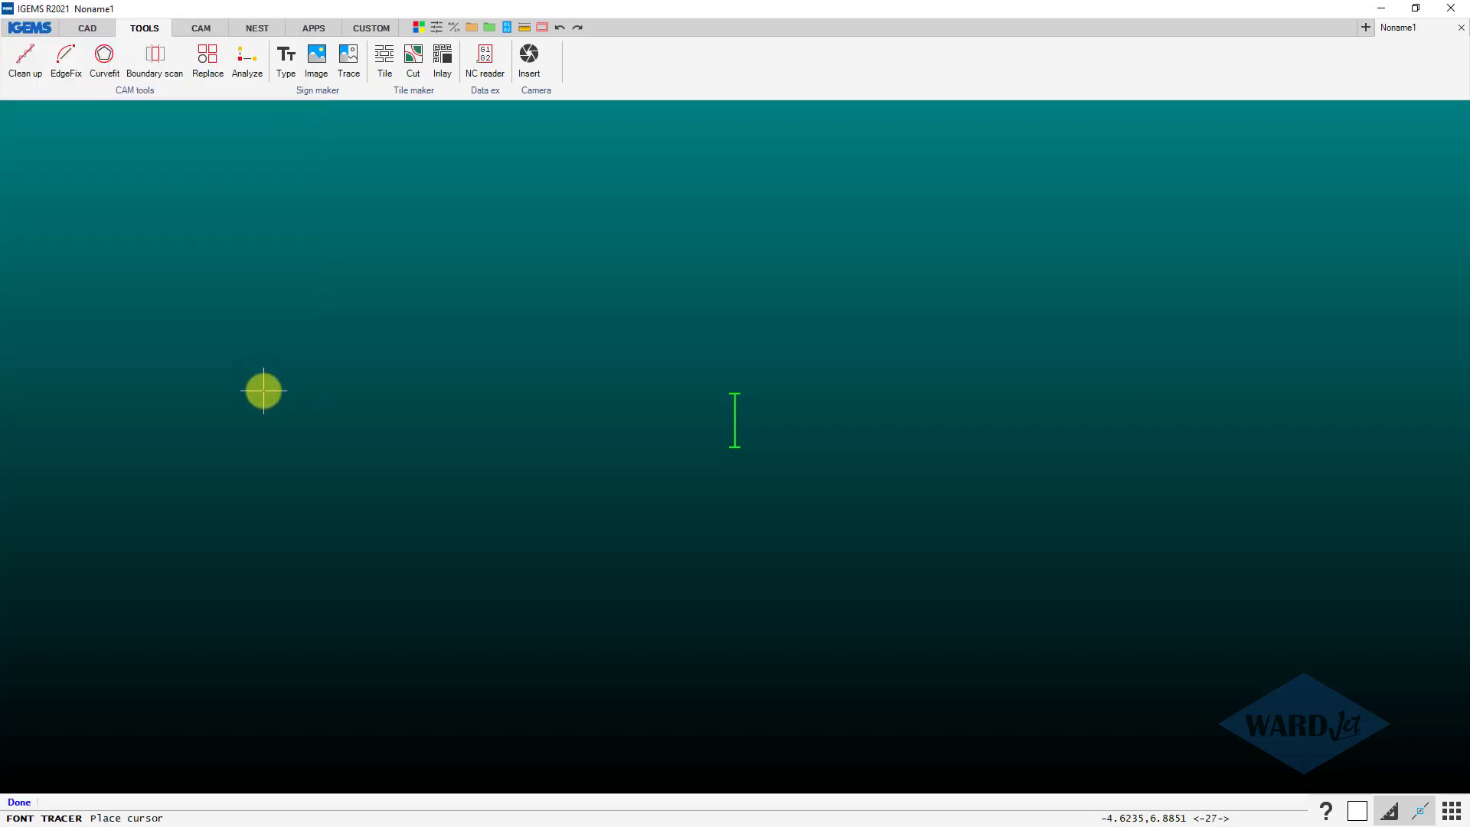
pyautogui.click(536, 480)
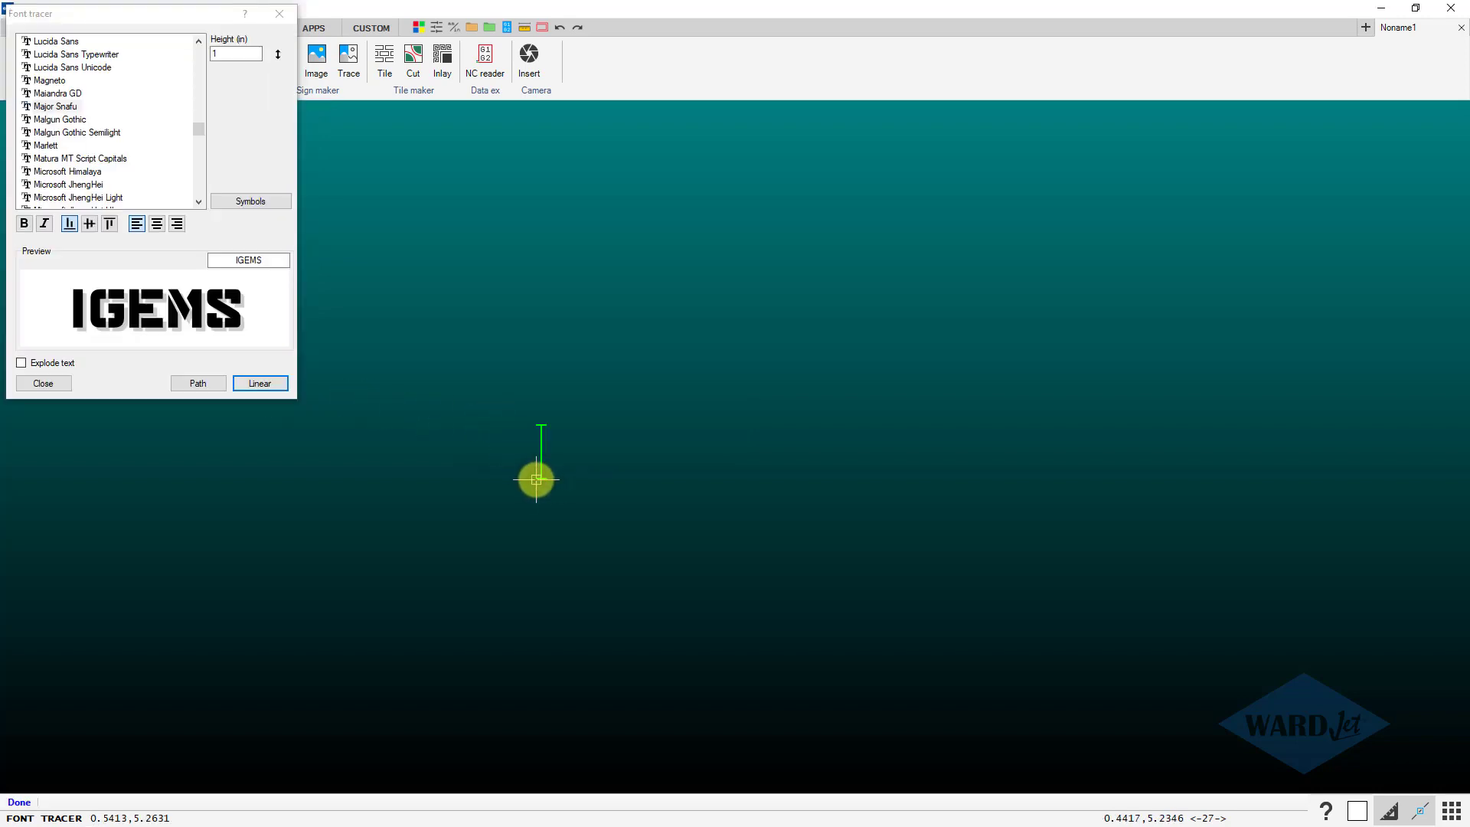
pyautogui.write('WARDJET')
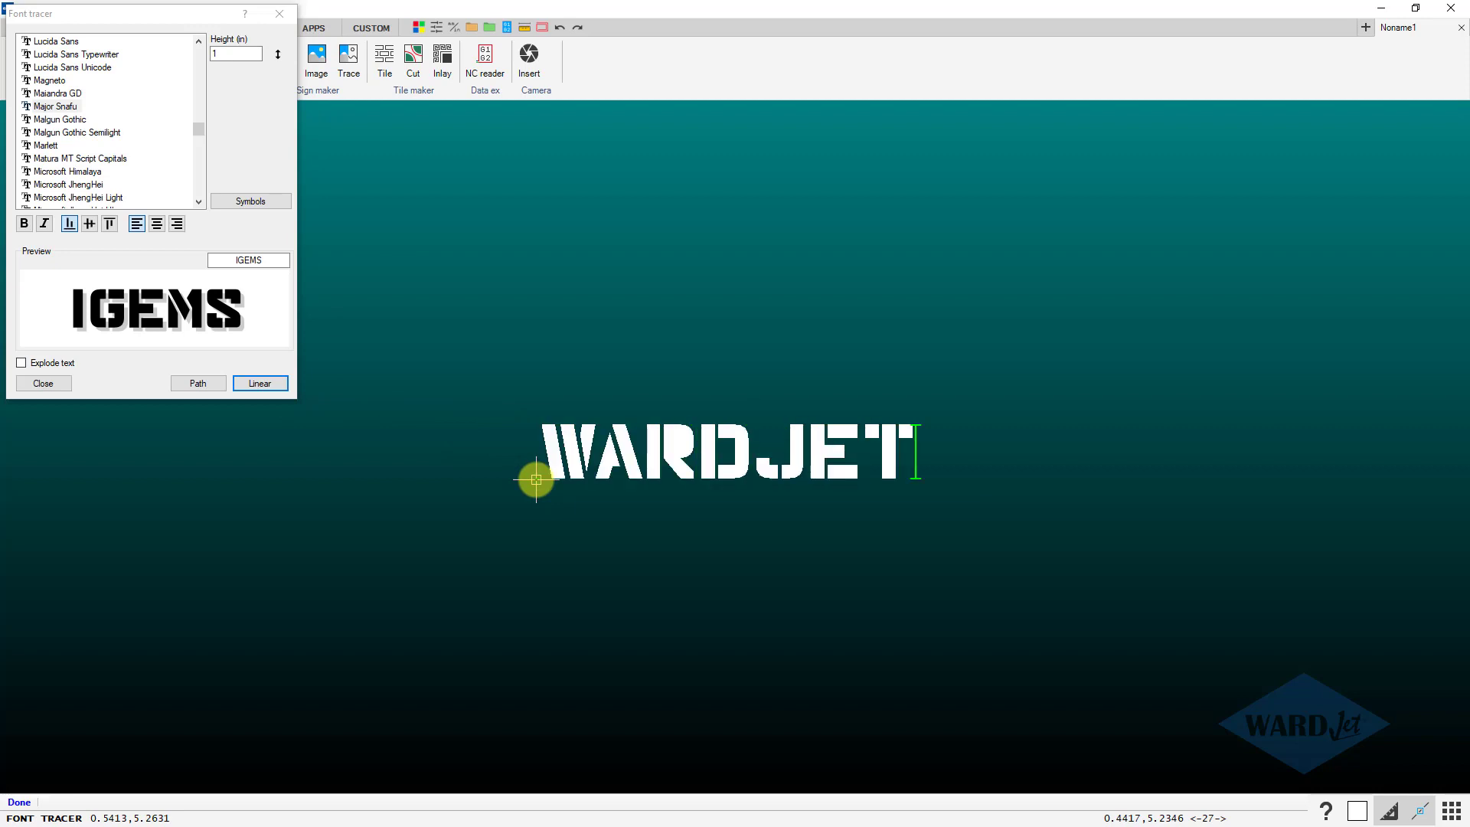
pyautogui.click(294, 238)
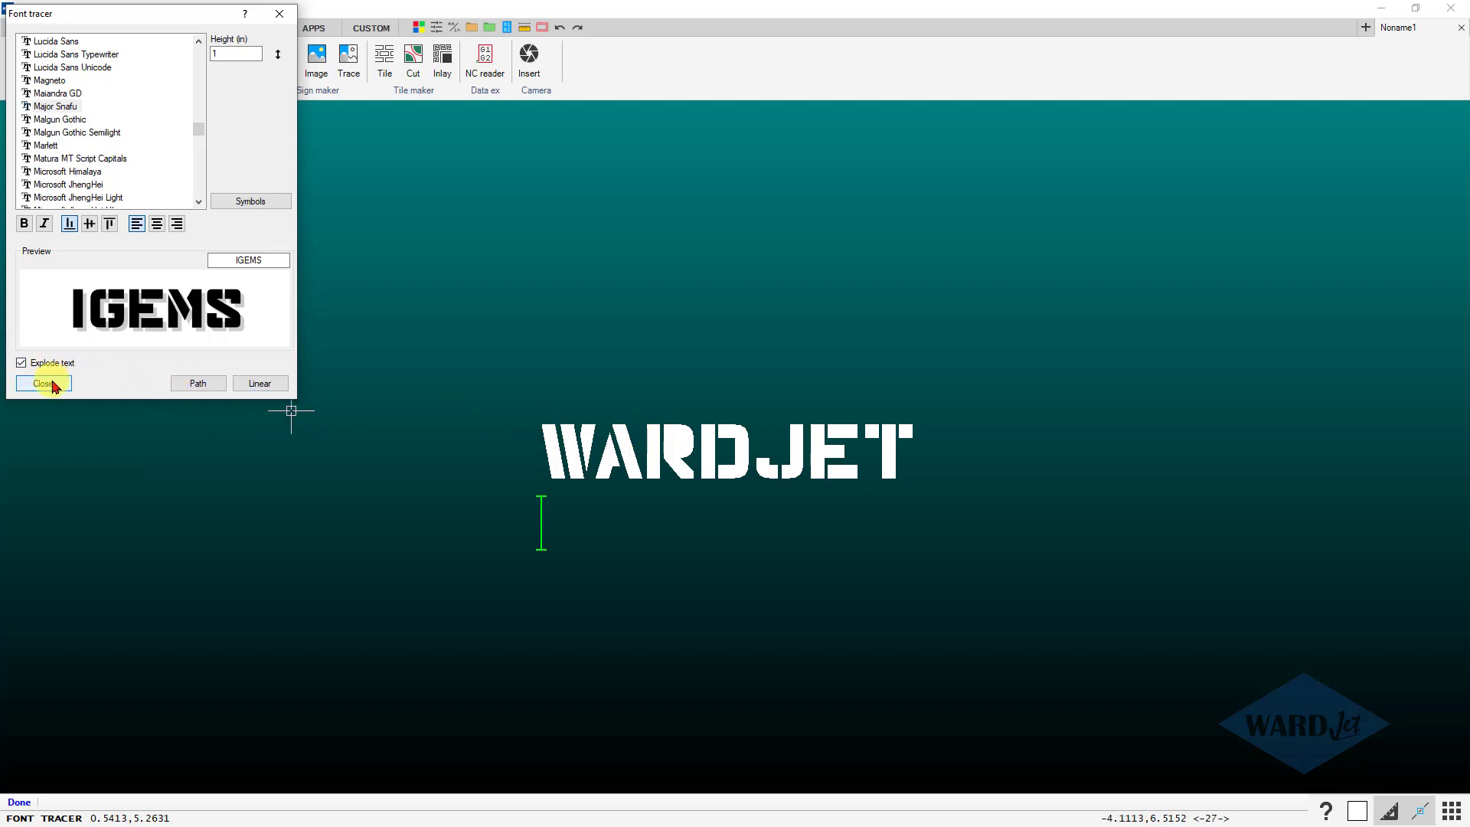
pyautogui.click(48, 383)
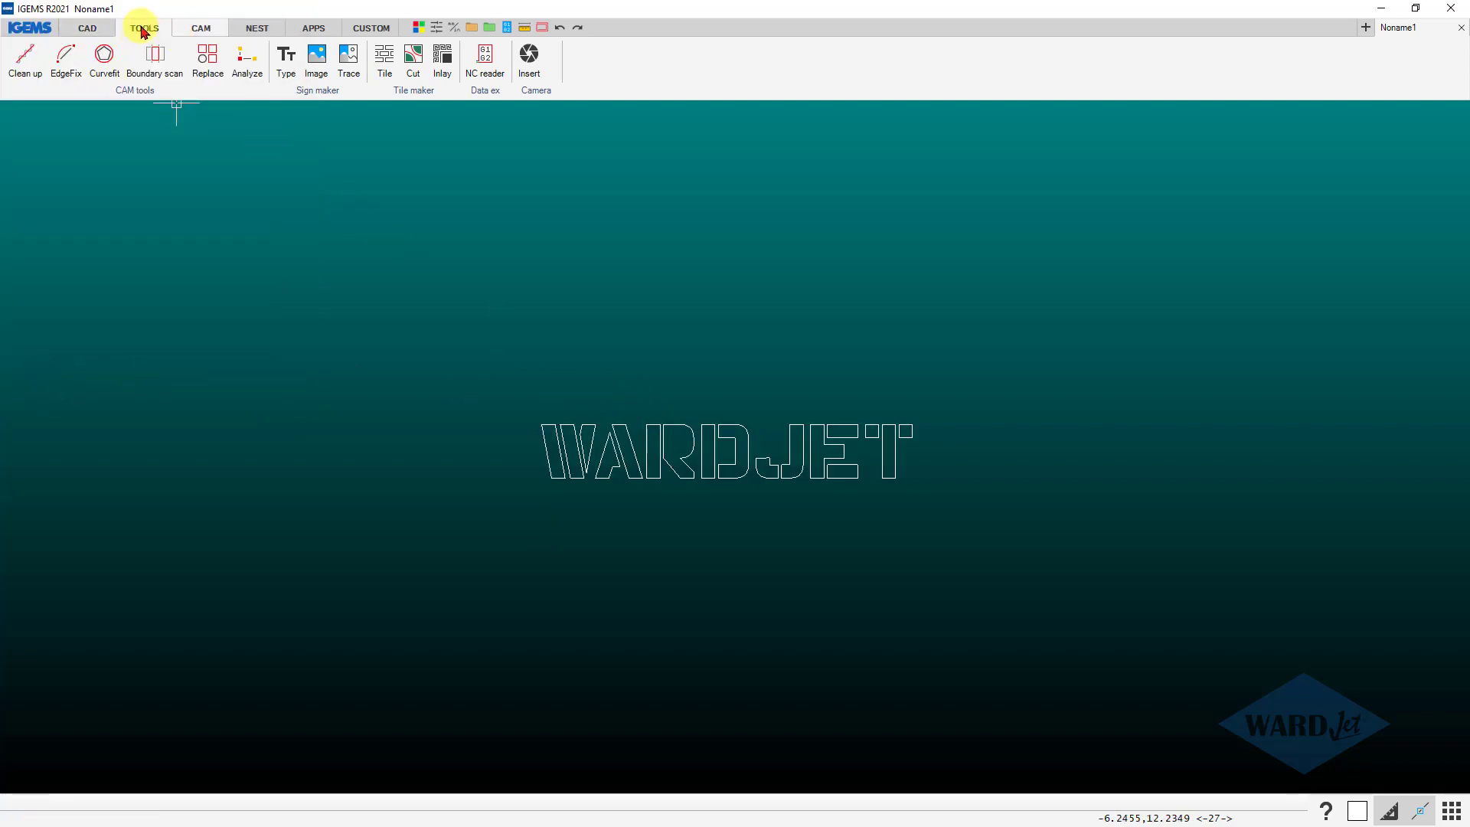
# Draw a rectangle enclosing the WARDJET lettering, with a margin on every side.
pyautogui.click(95, 34)
pyautogui.click(152, 54)
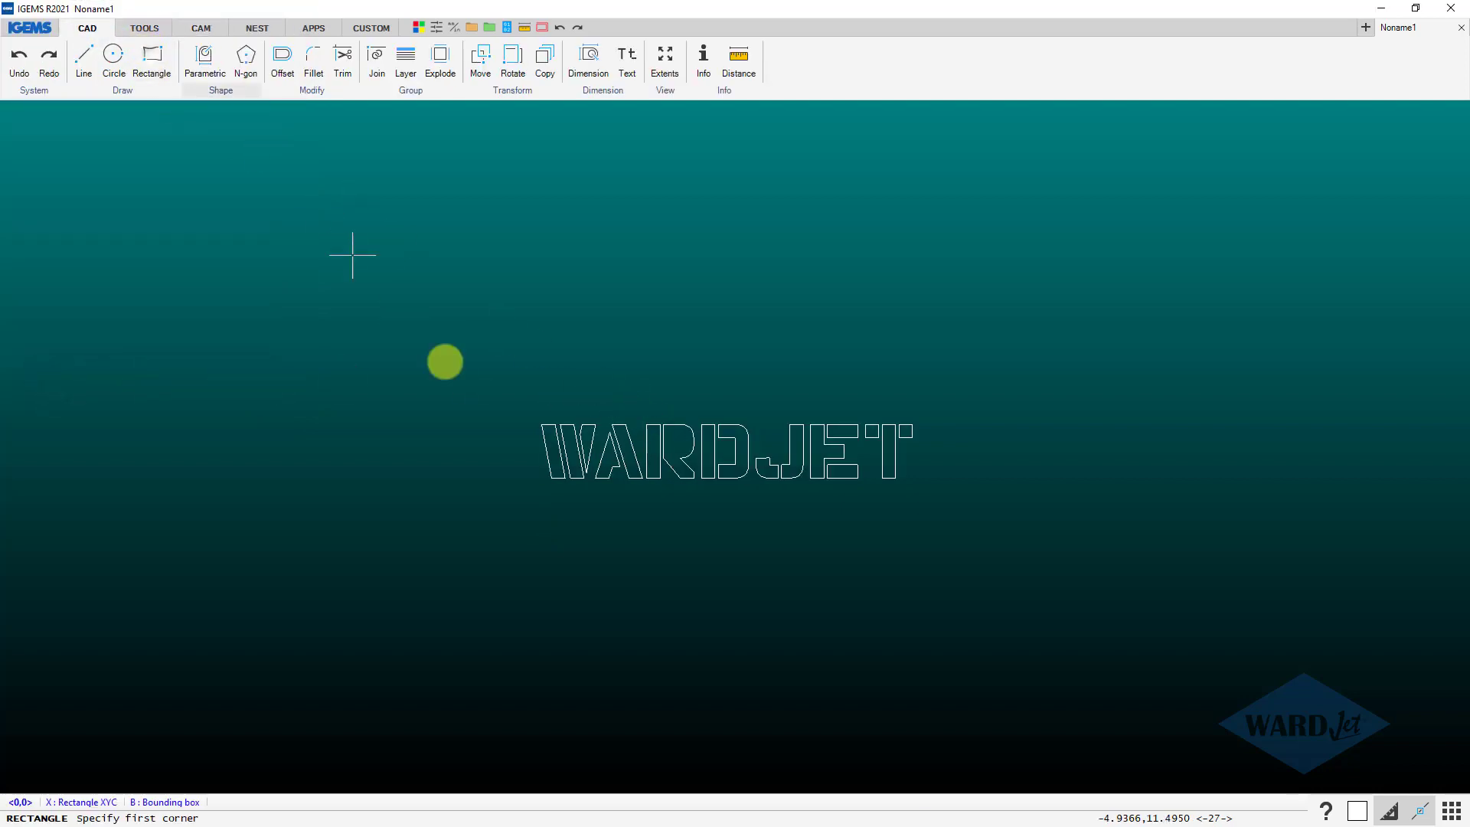
pyautogui.click(510, 523)
pyautogui.click(941, 380)
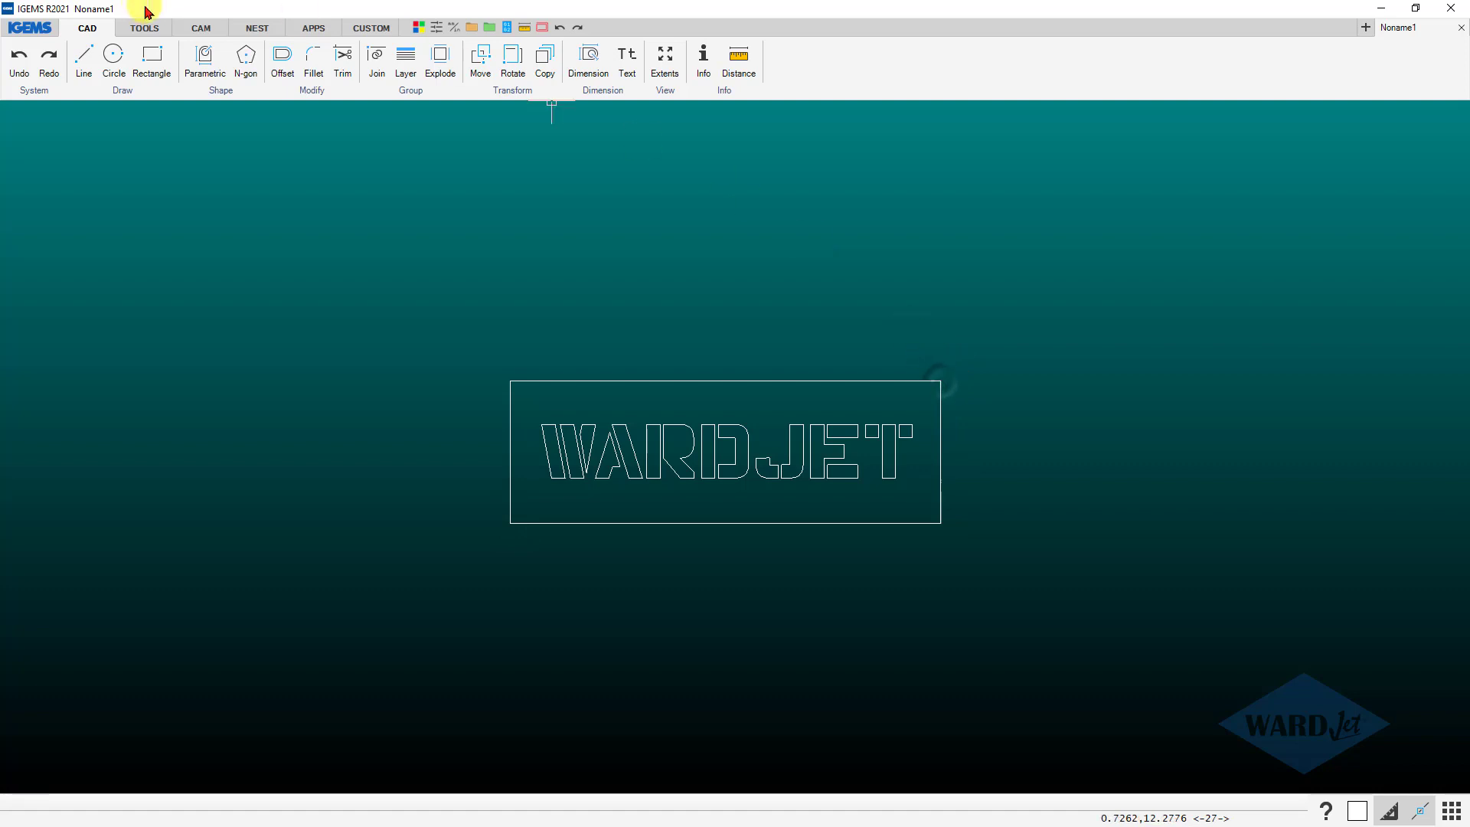
# Quick-process the sign for AWJ WARDJET 2D with 14-40 55K parameters in Standard Stainless Steel, 0.375 in thick, and close the process preview.
pyautogui.click(206, 32)
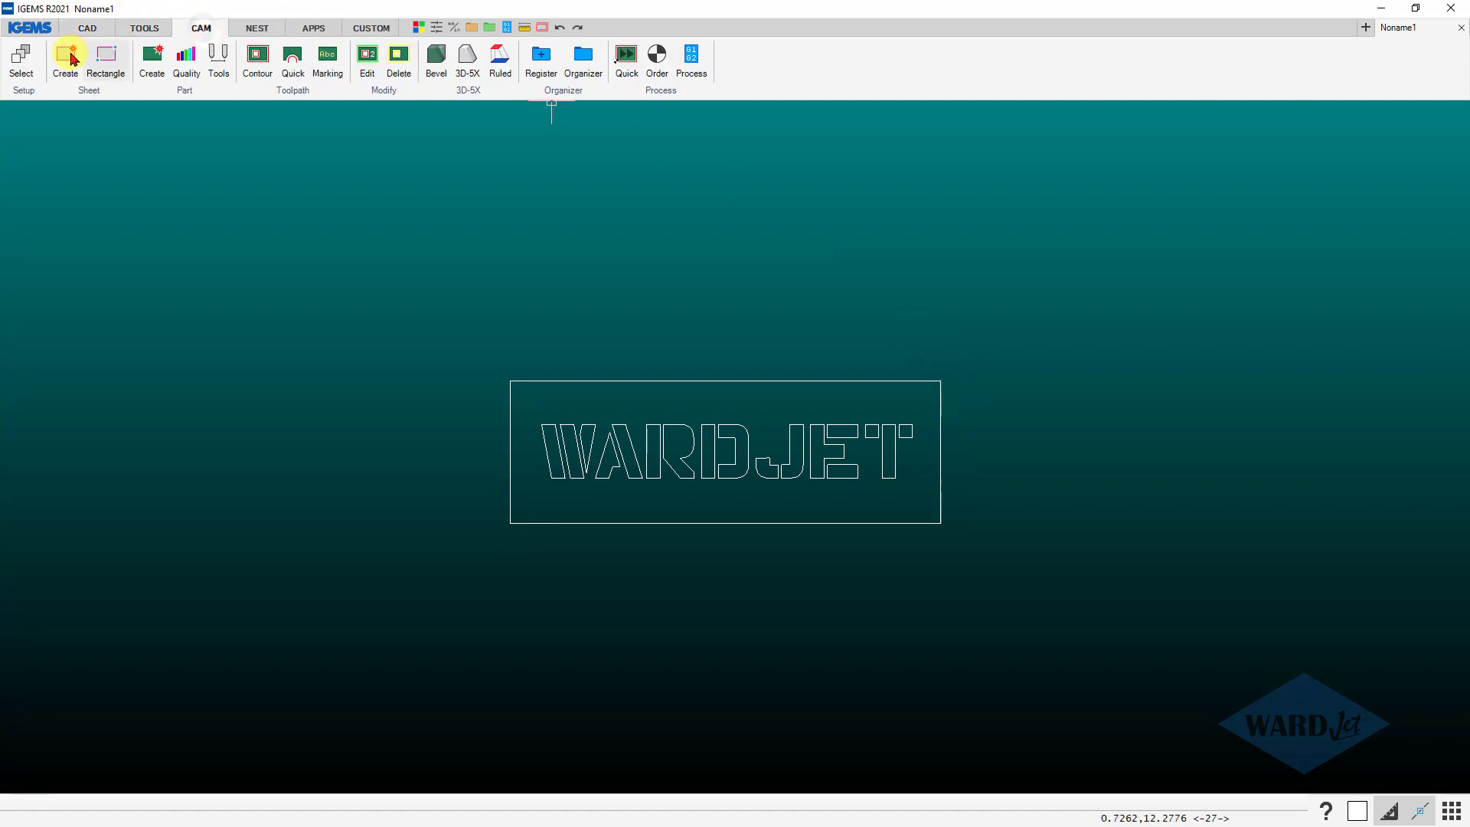
pyautogui.click(624, 60)
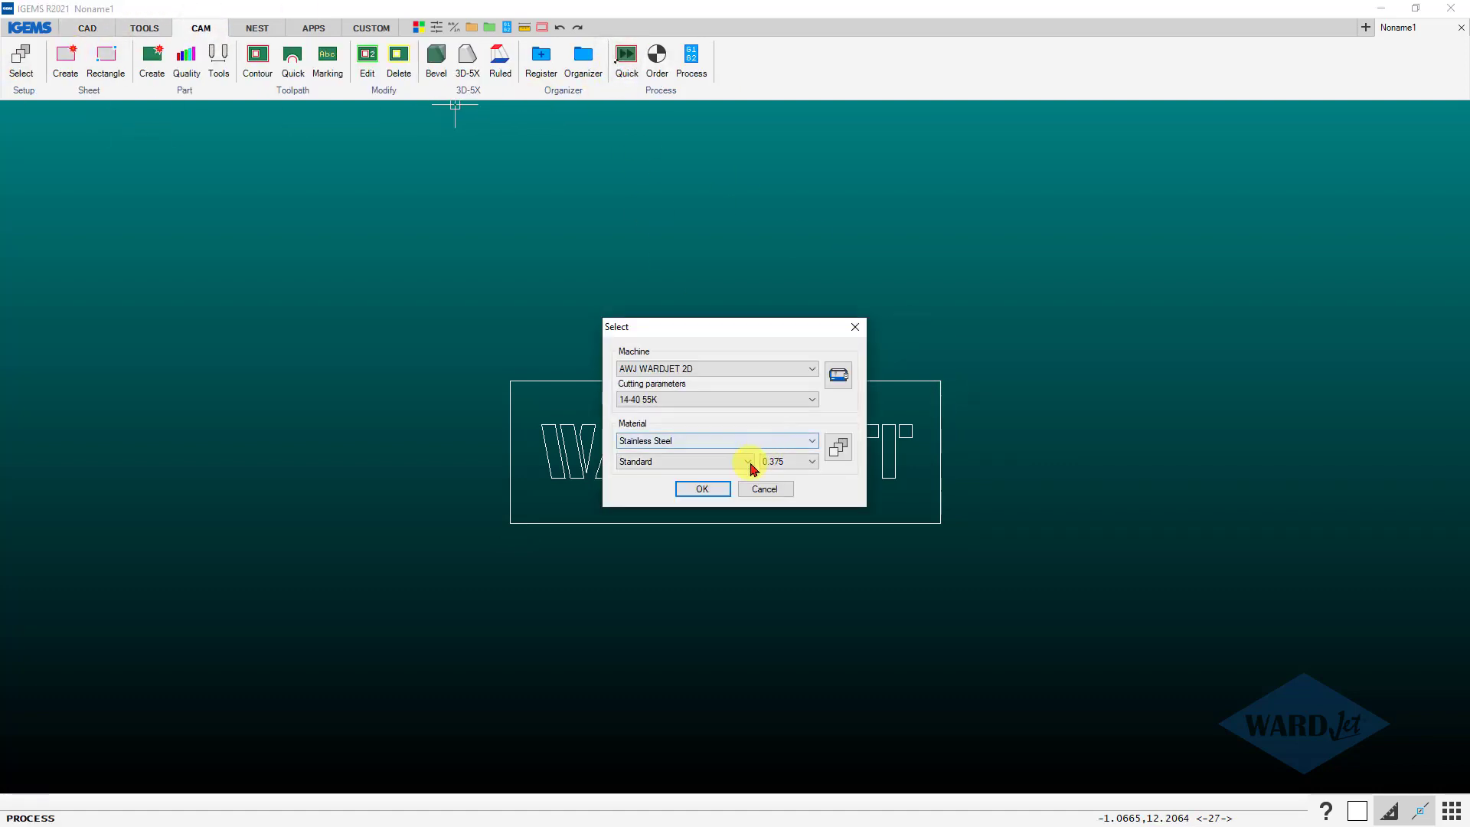
pyautogui.click(716, 490)
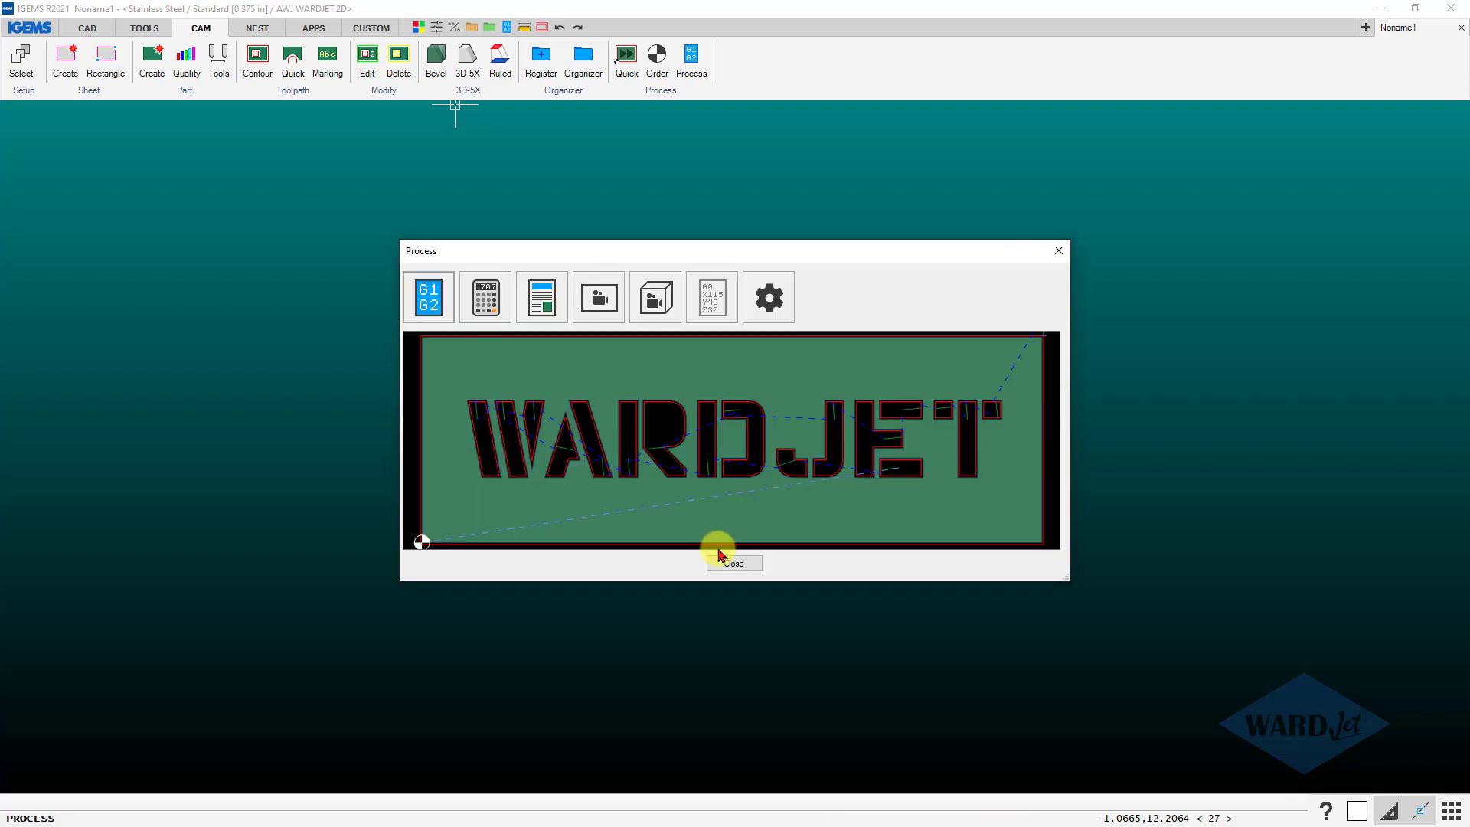
pyautogui.click(726, 565)
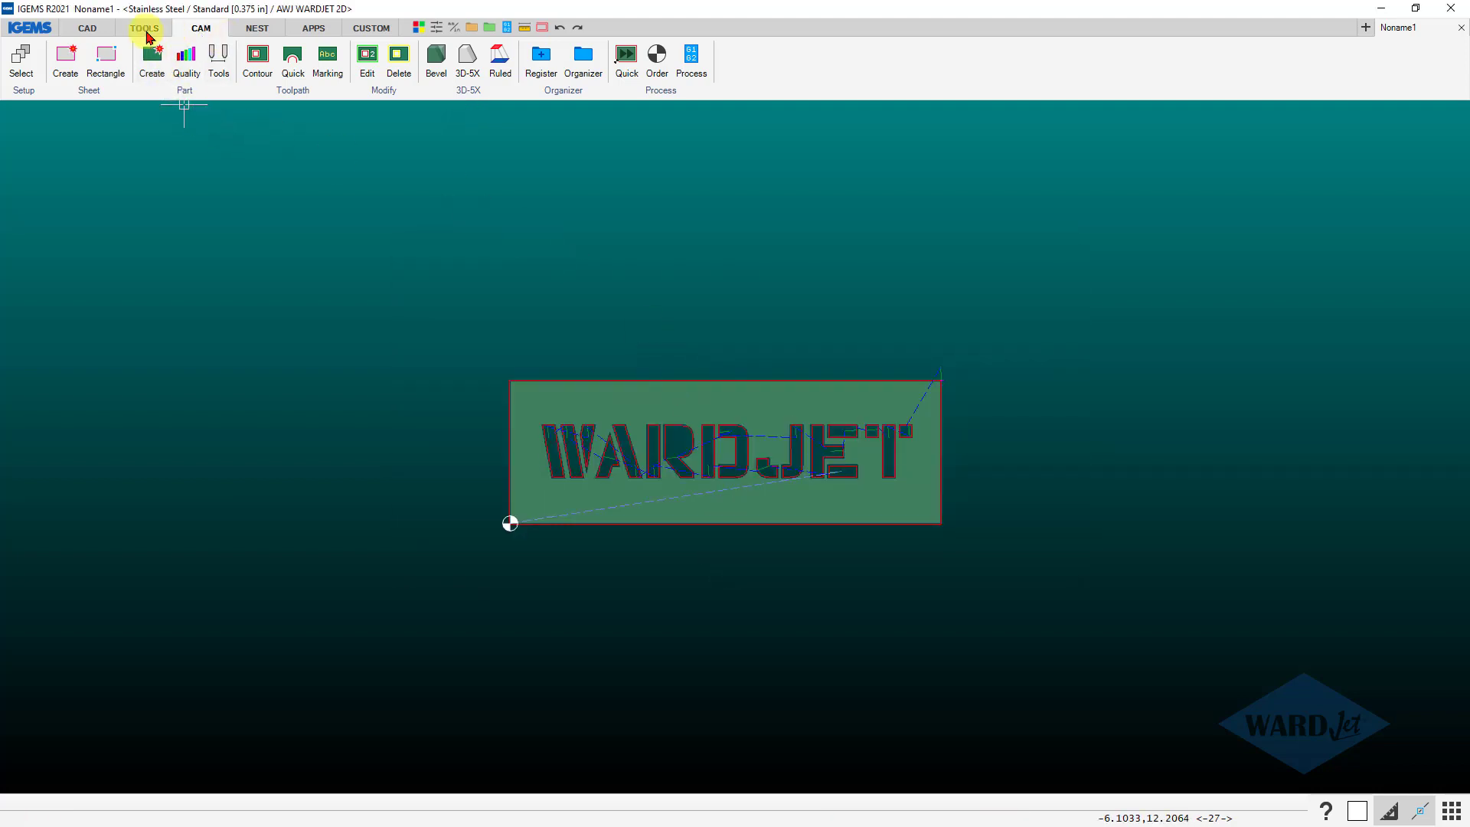
# Place the linear text WARDJET in the current stencil font above the processed sign, leaving Explode text off, and close the Font tracer.
pyautogui.click(143, 31)
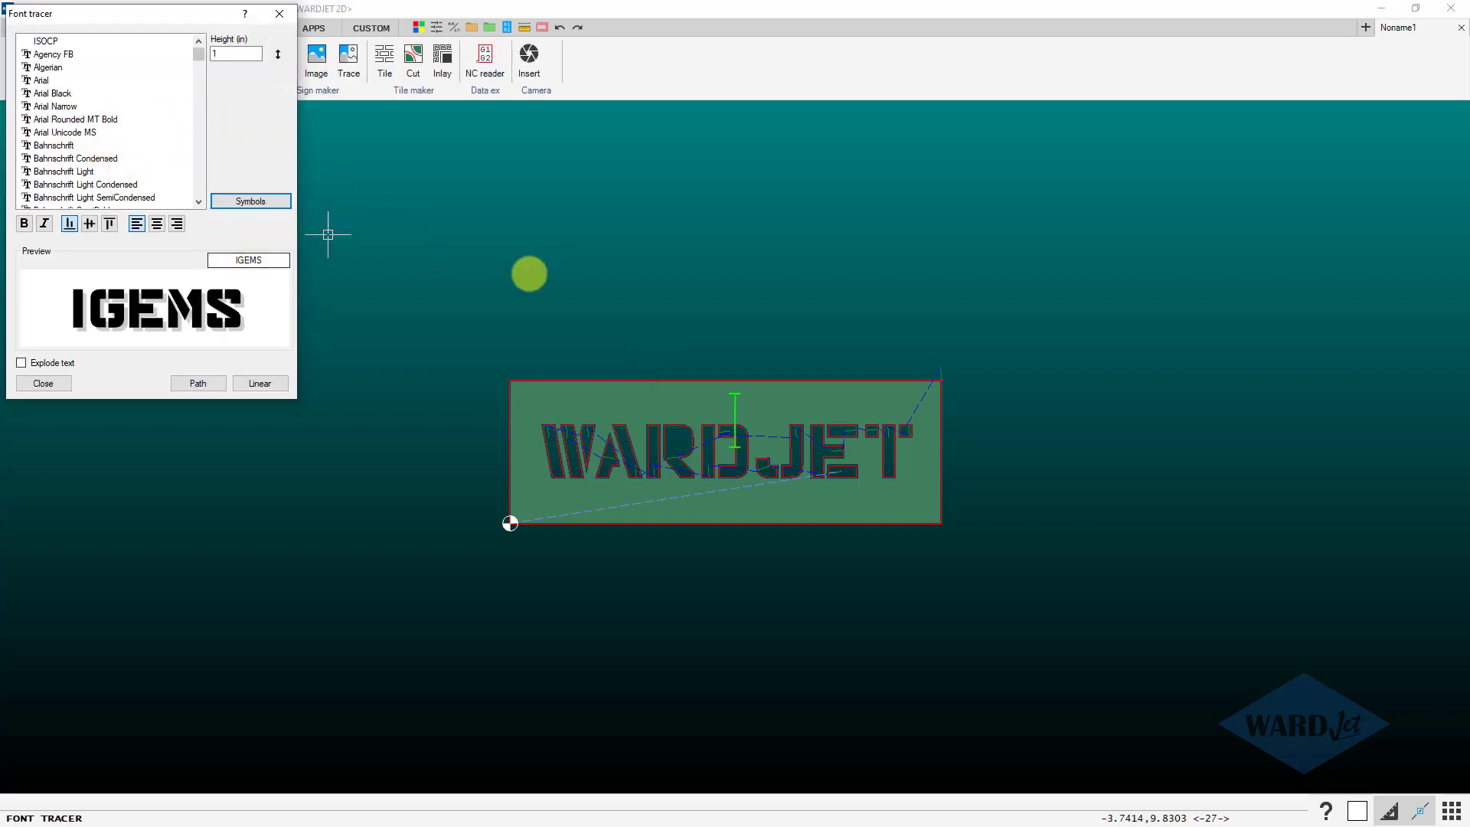
pyautogui.click(260, 383)
pyautogui.click(492, 328)
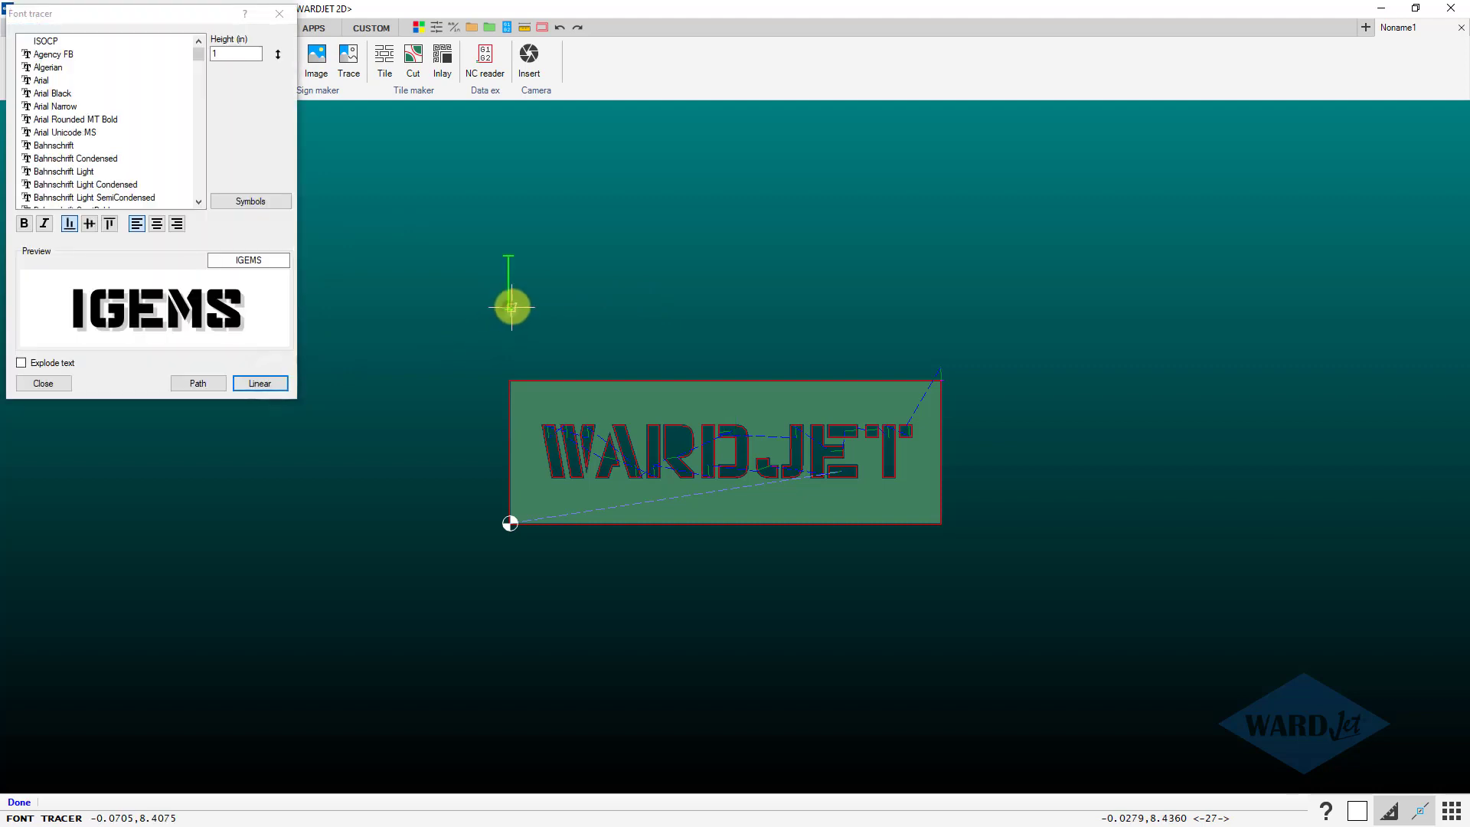
pyautogui.write('ARD')
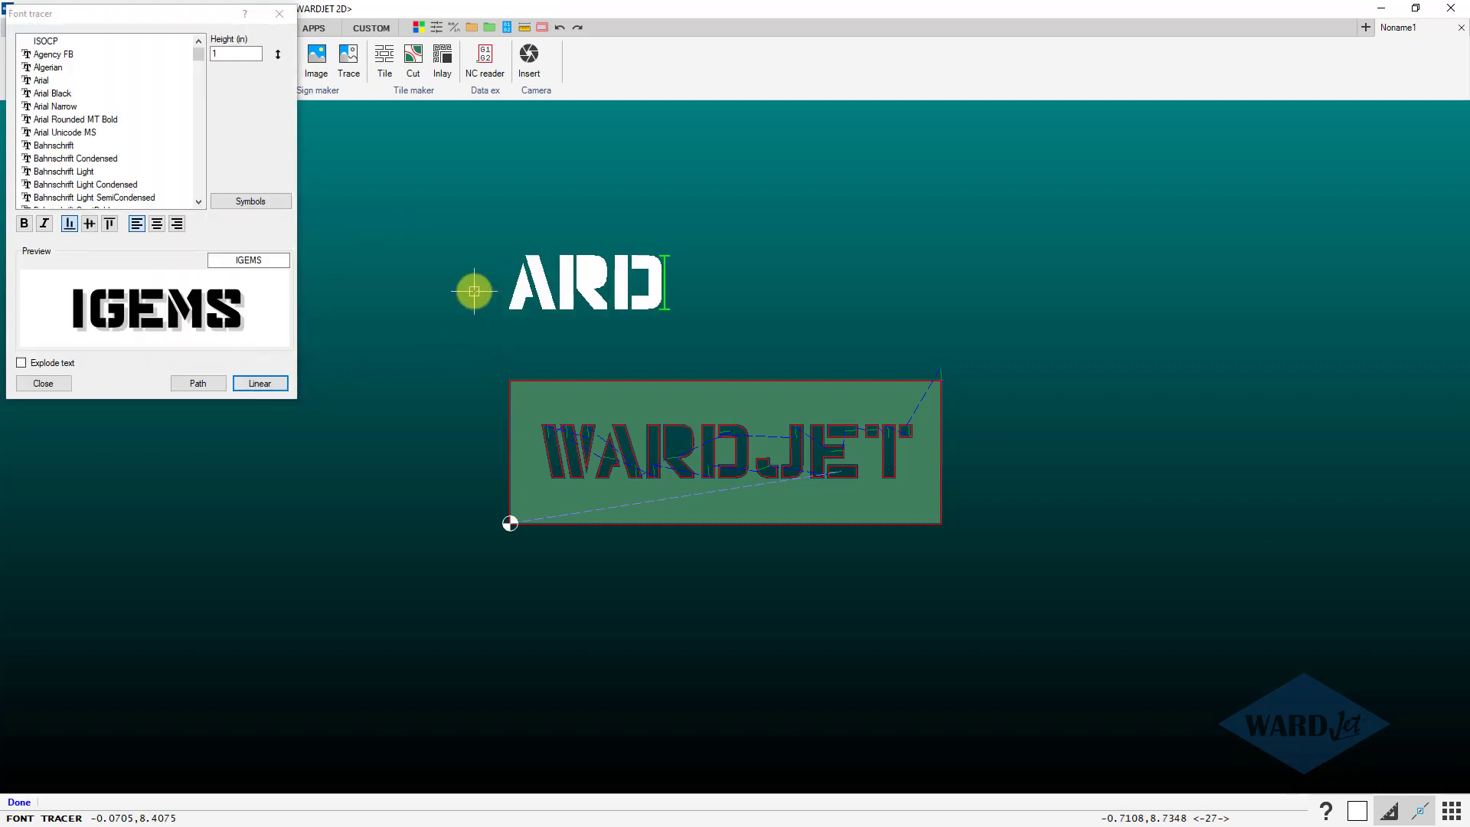
pyautogui.press('BackSpace')
pyautogui.press('BackSpace')
pyautogui.write('R')
pyautogui.press('BackSpace')
pyautogui.press('BackSpace')
pyautogui.write('WARDJET')
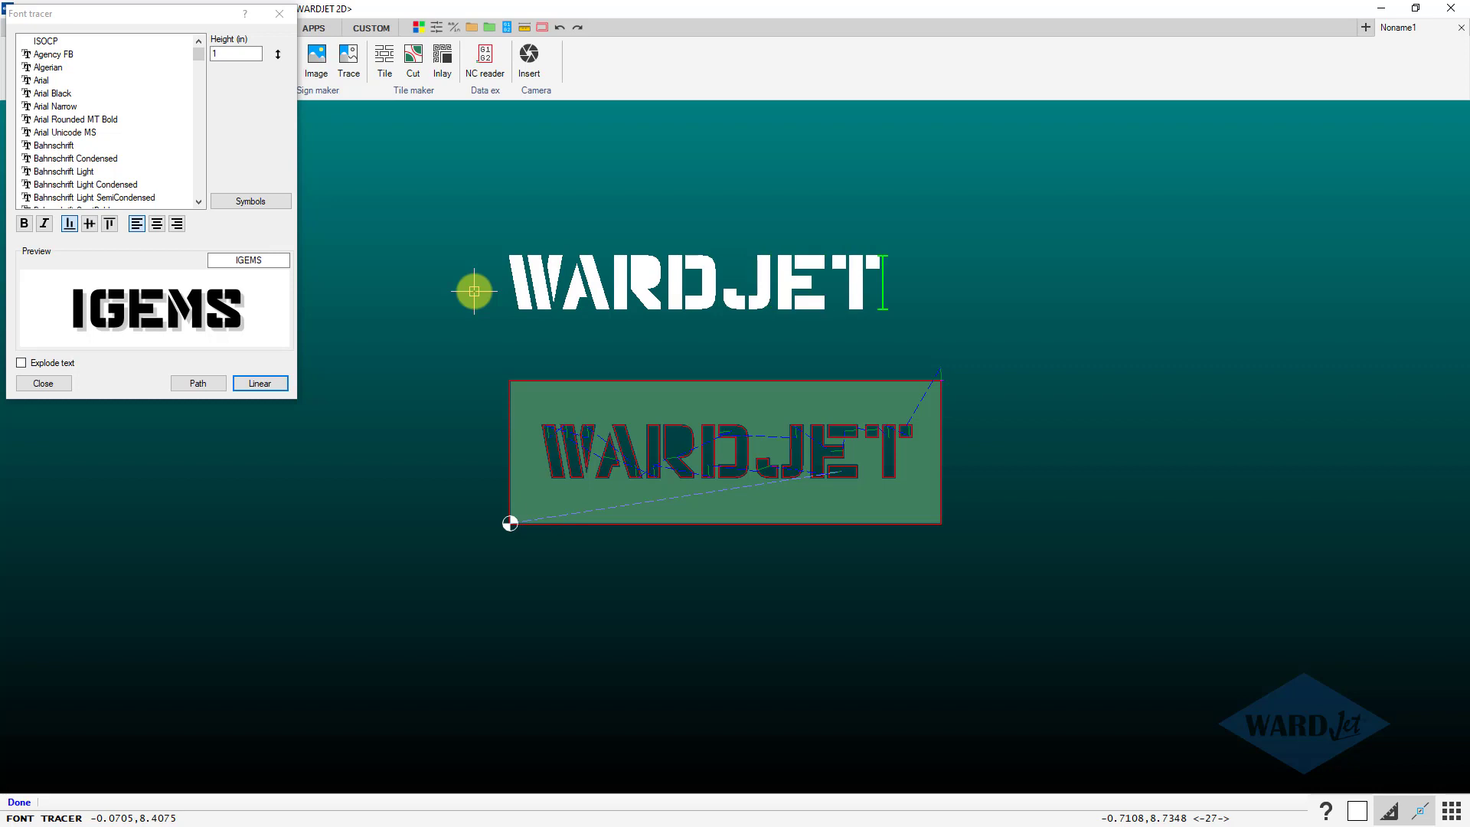
pyautogui.click(217, 297)
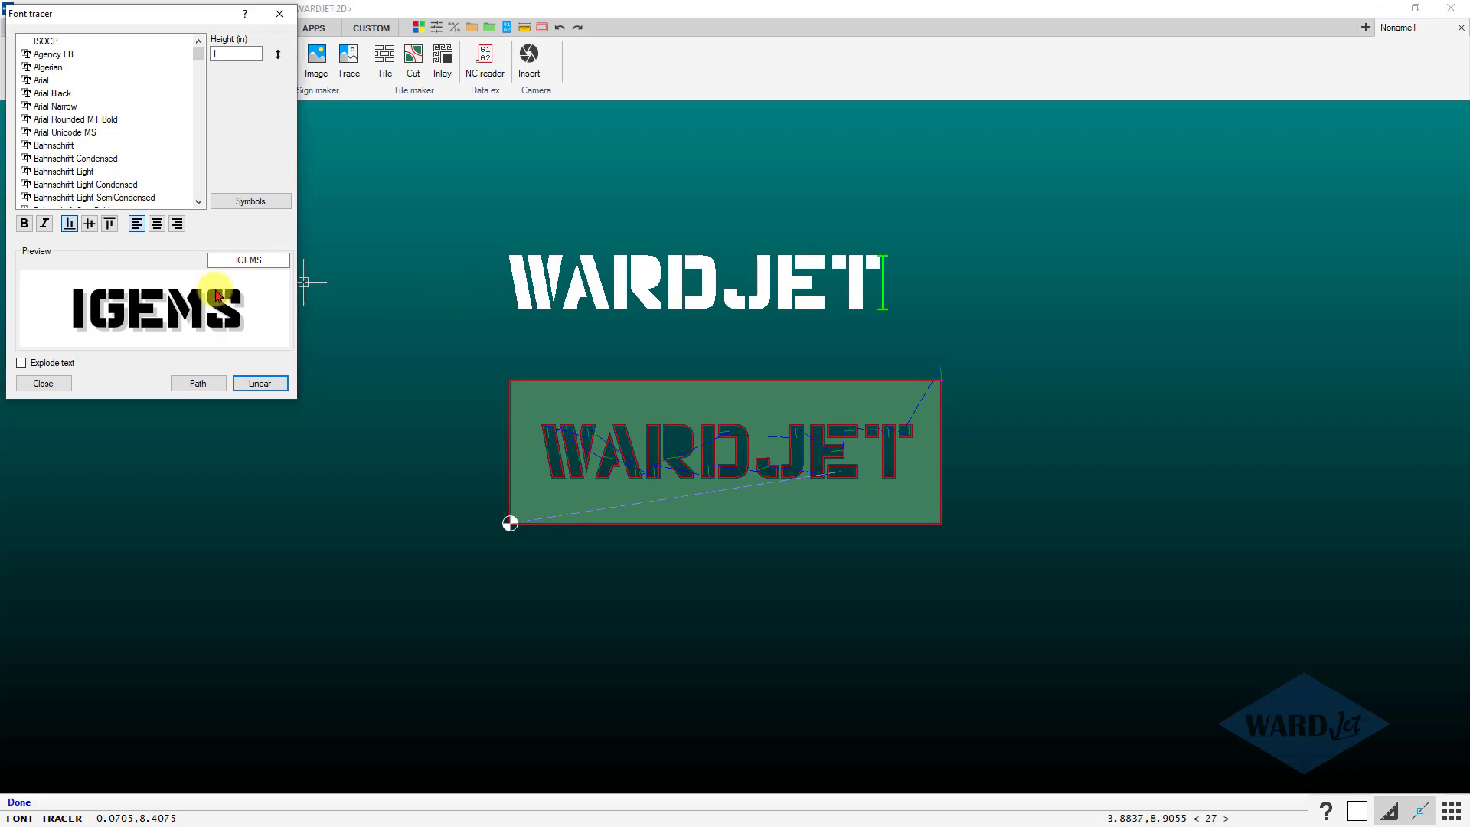
pyautogui.click(64, 389)
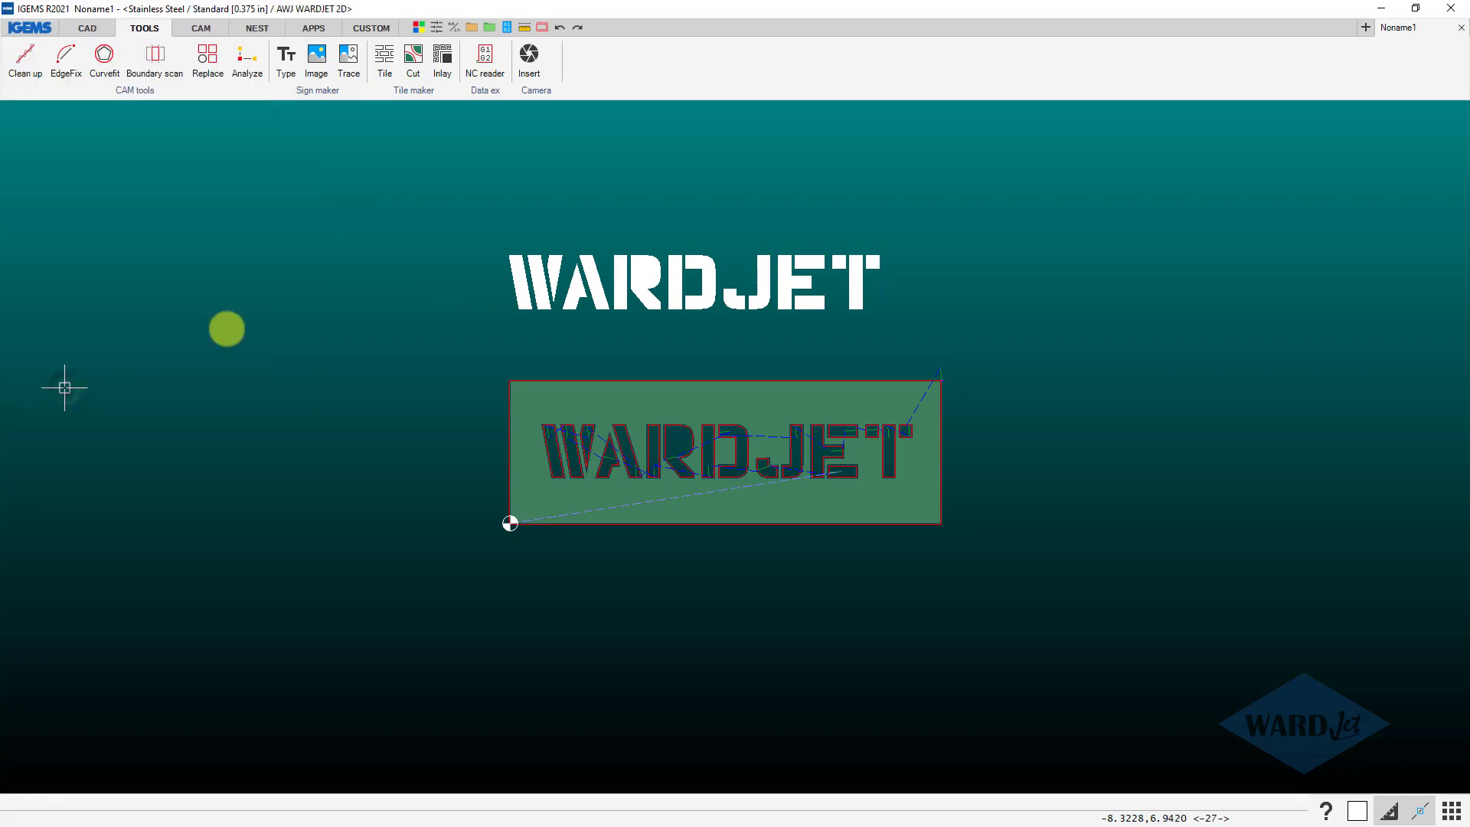
# Draw a rectangle enclosing the new WARDJET lettering, with a margin on every side.
pyautogui.click(84, 28)
pyautogui.click(152, 54)
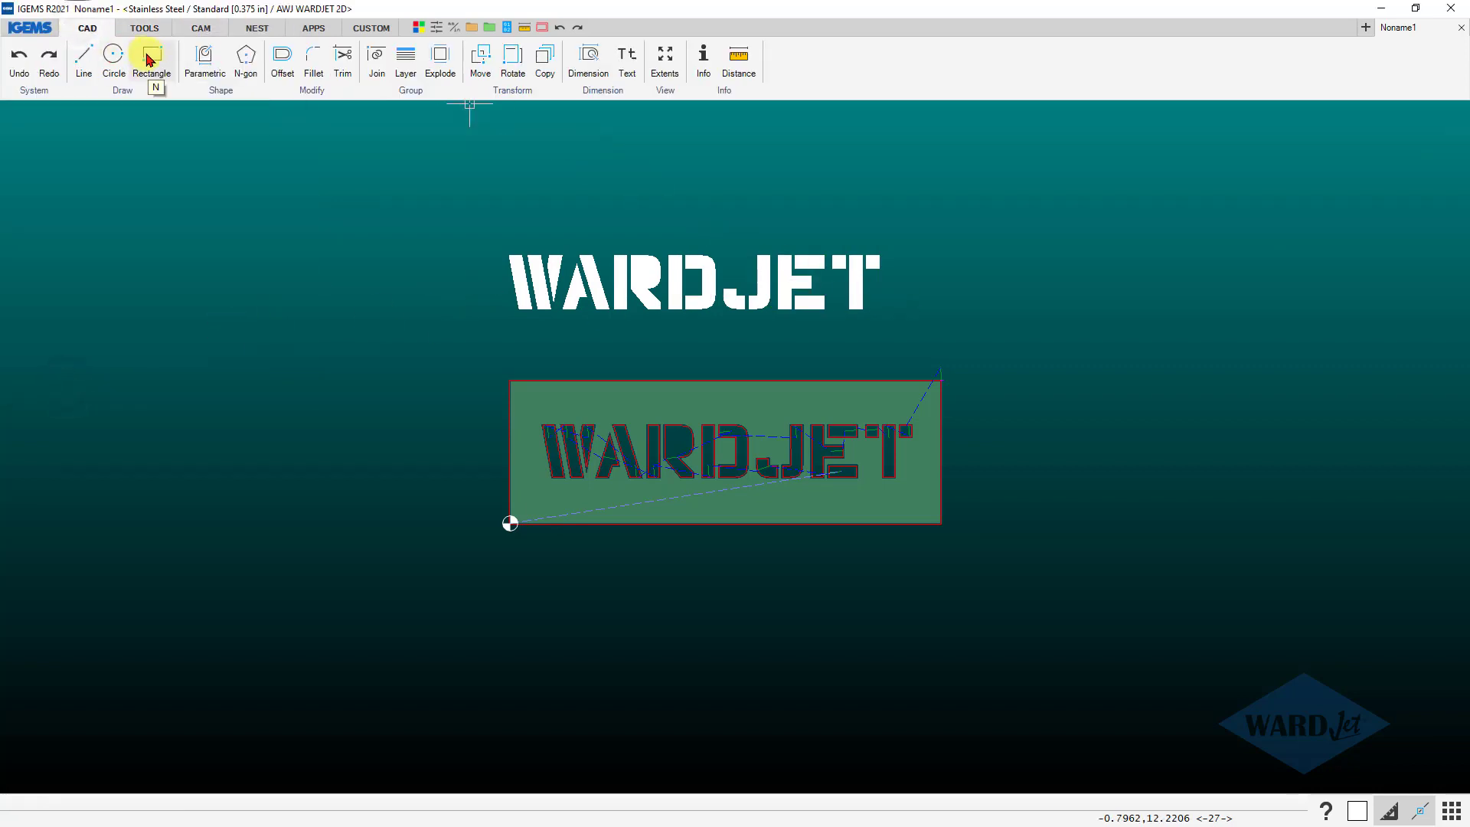
pyautogui.click(483, 347)
pyautogui.click(957, 230)
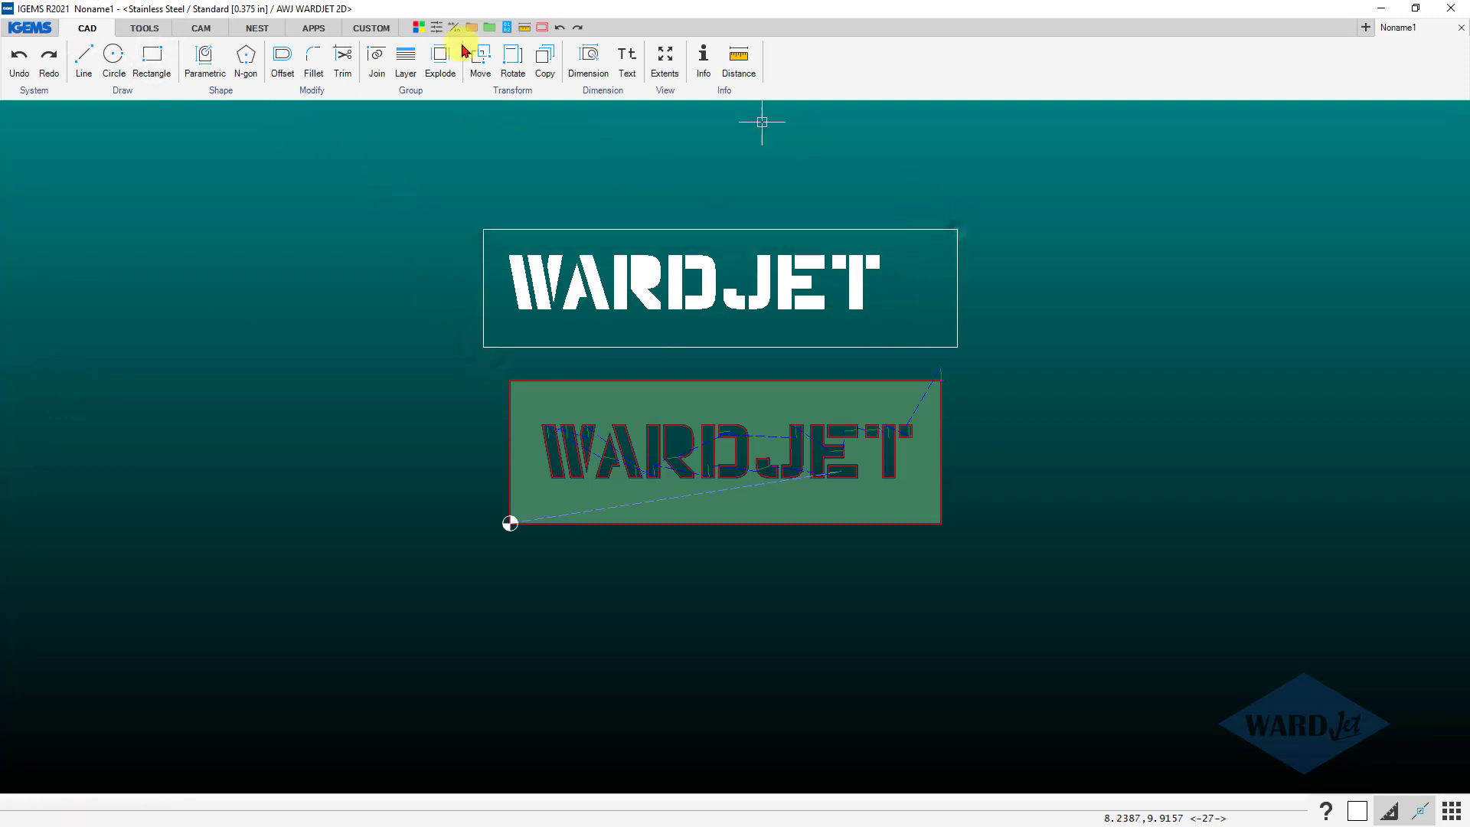
# Try to quick-process the new sign with its lettering unexploded, close the process preview and undo the processing.
pyautogui.click(201, 28)
pyautogui.click(624, 65)
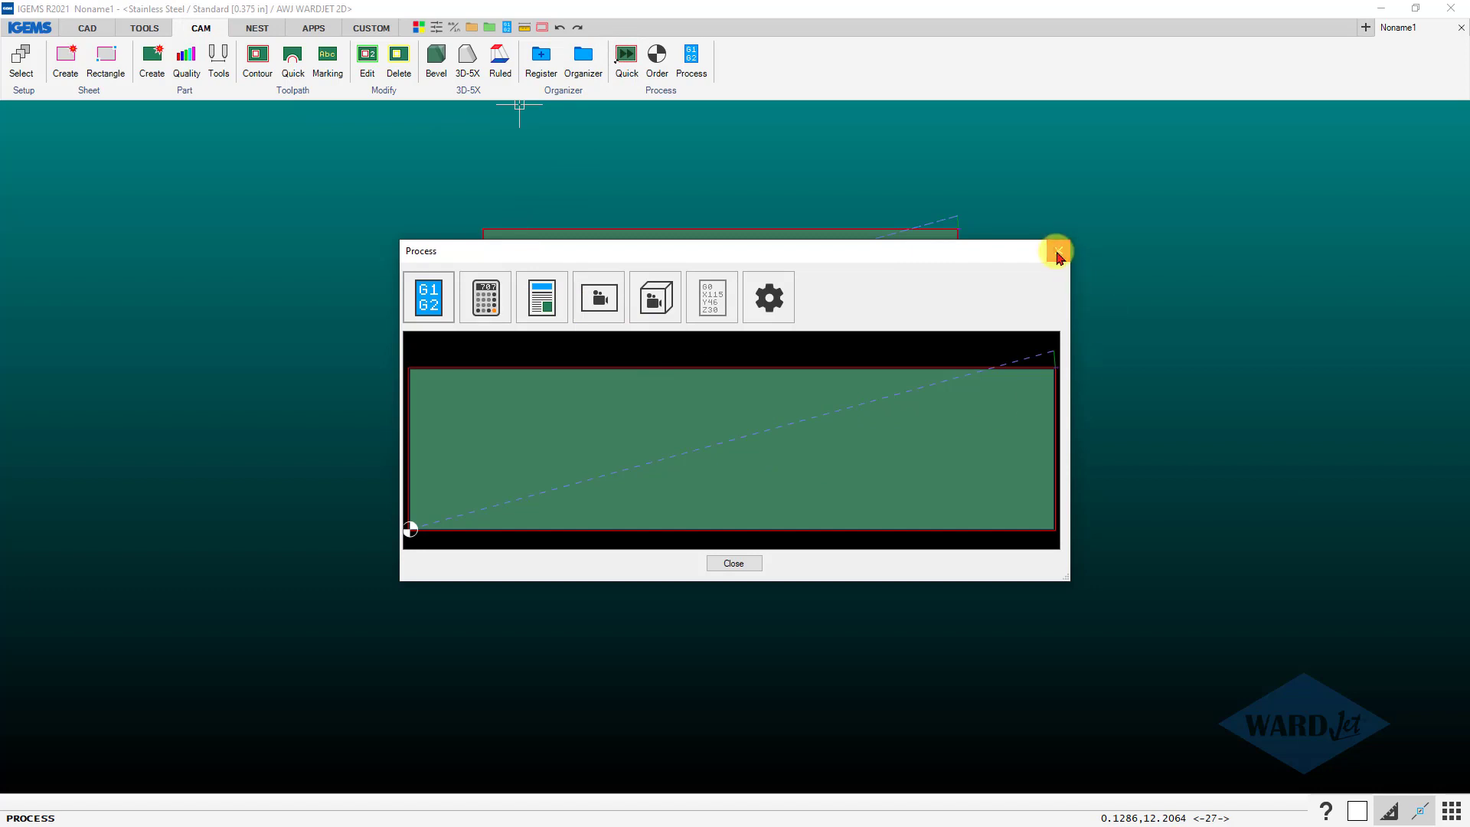
pyautogui.click(1058, 252)
pyautogui.hotkey('ctrl', 'z')
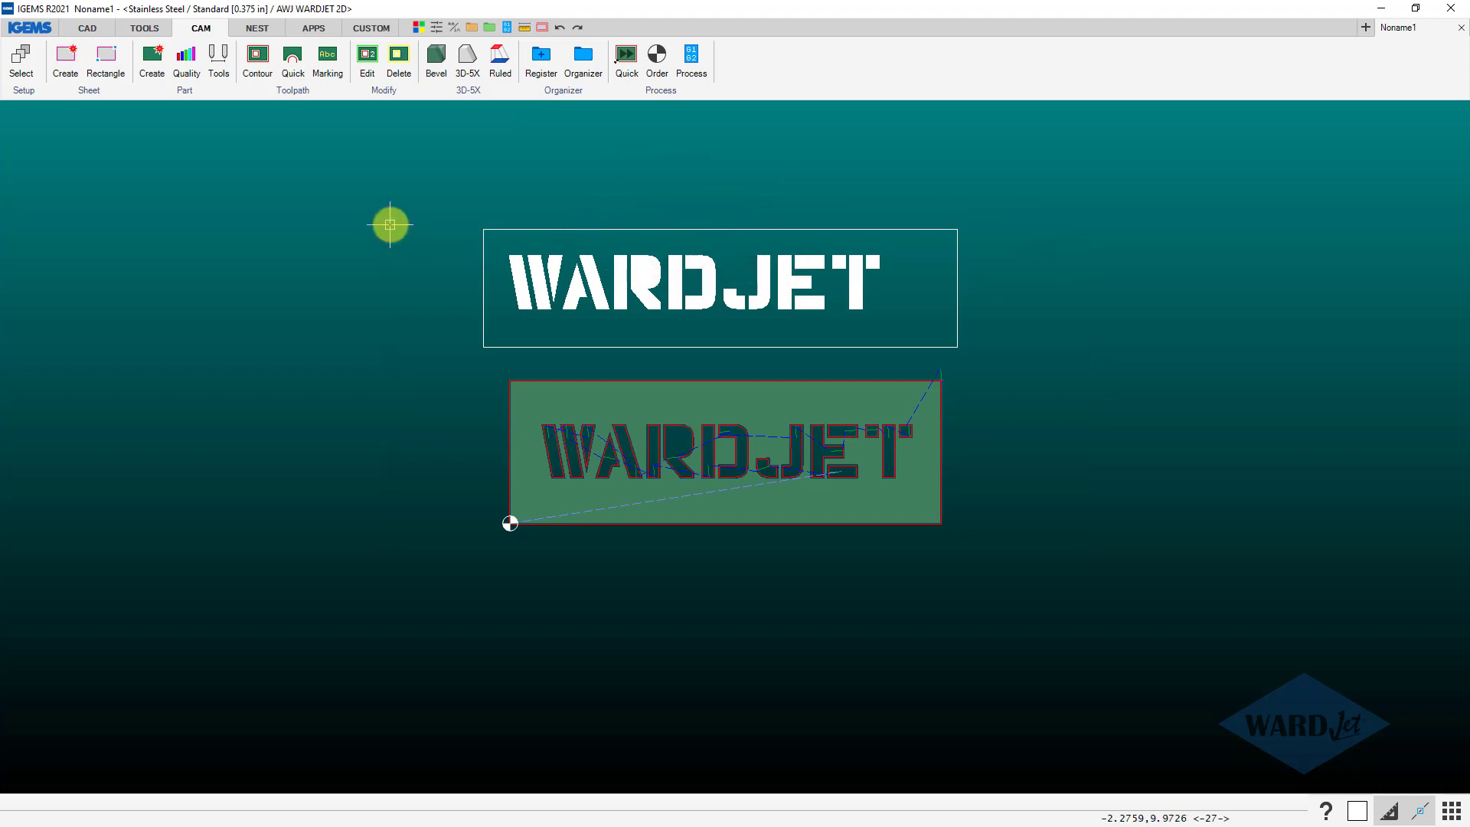
# Explode the WARDJET text inside the upper rectangle into contours.
pyautogui.click(85, 29)
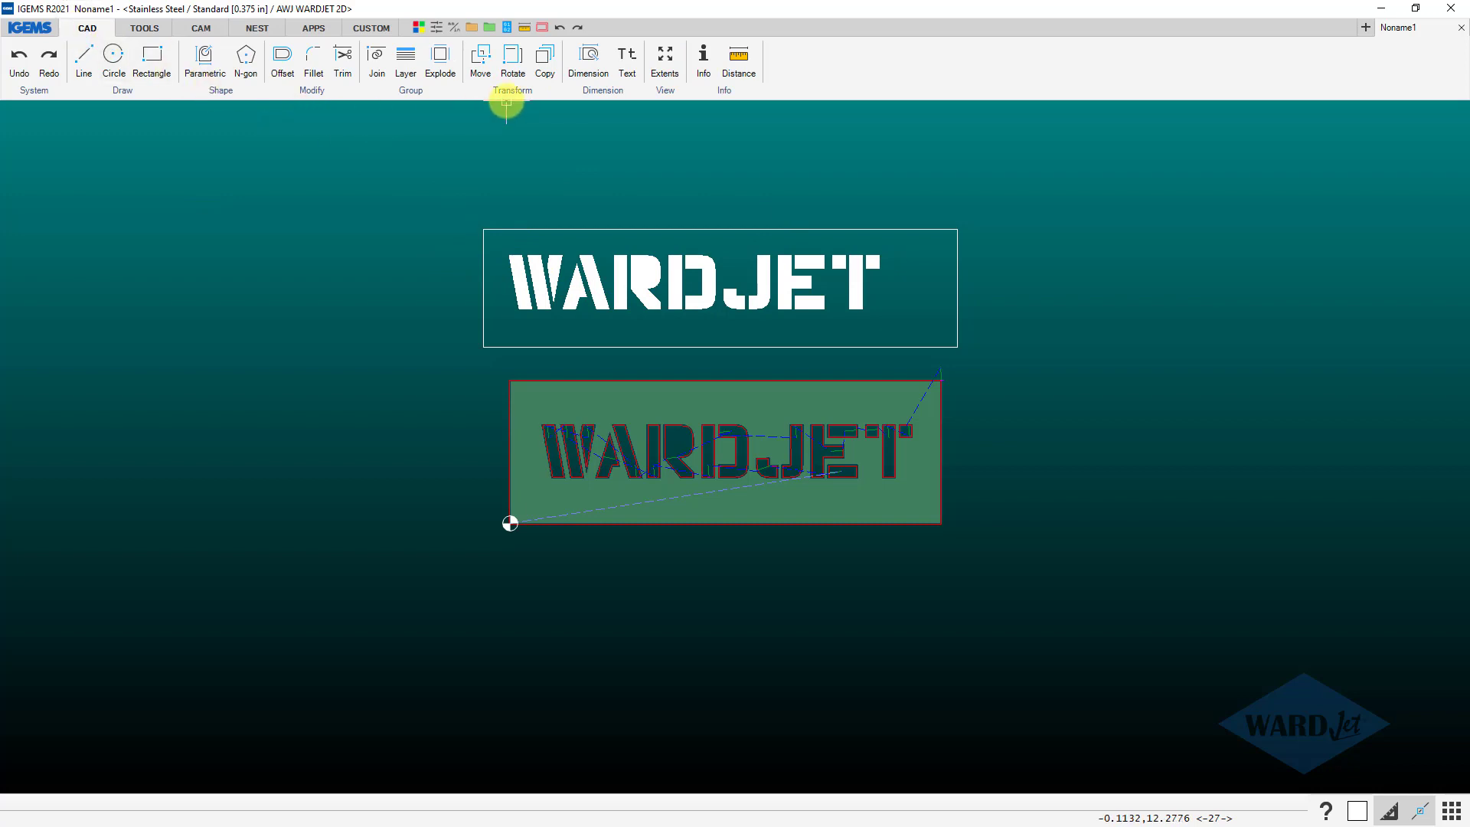
pyautogui.click(440, 58)
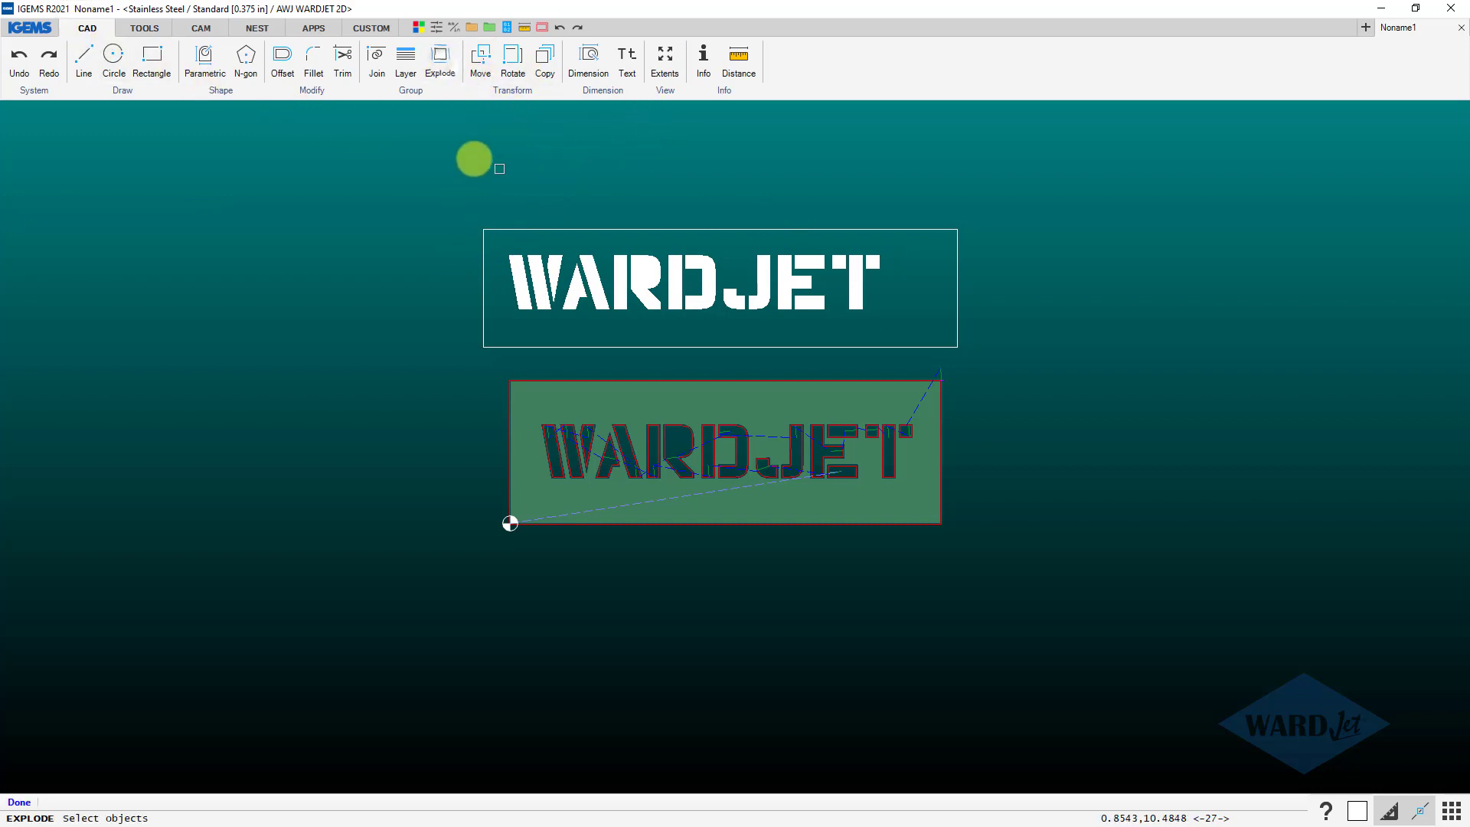
pyautogui.moveTo(502, 242); pyautogui.dragTo(909, 327)
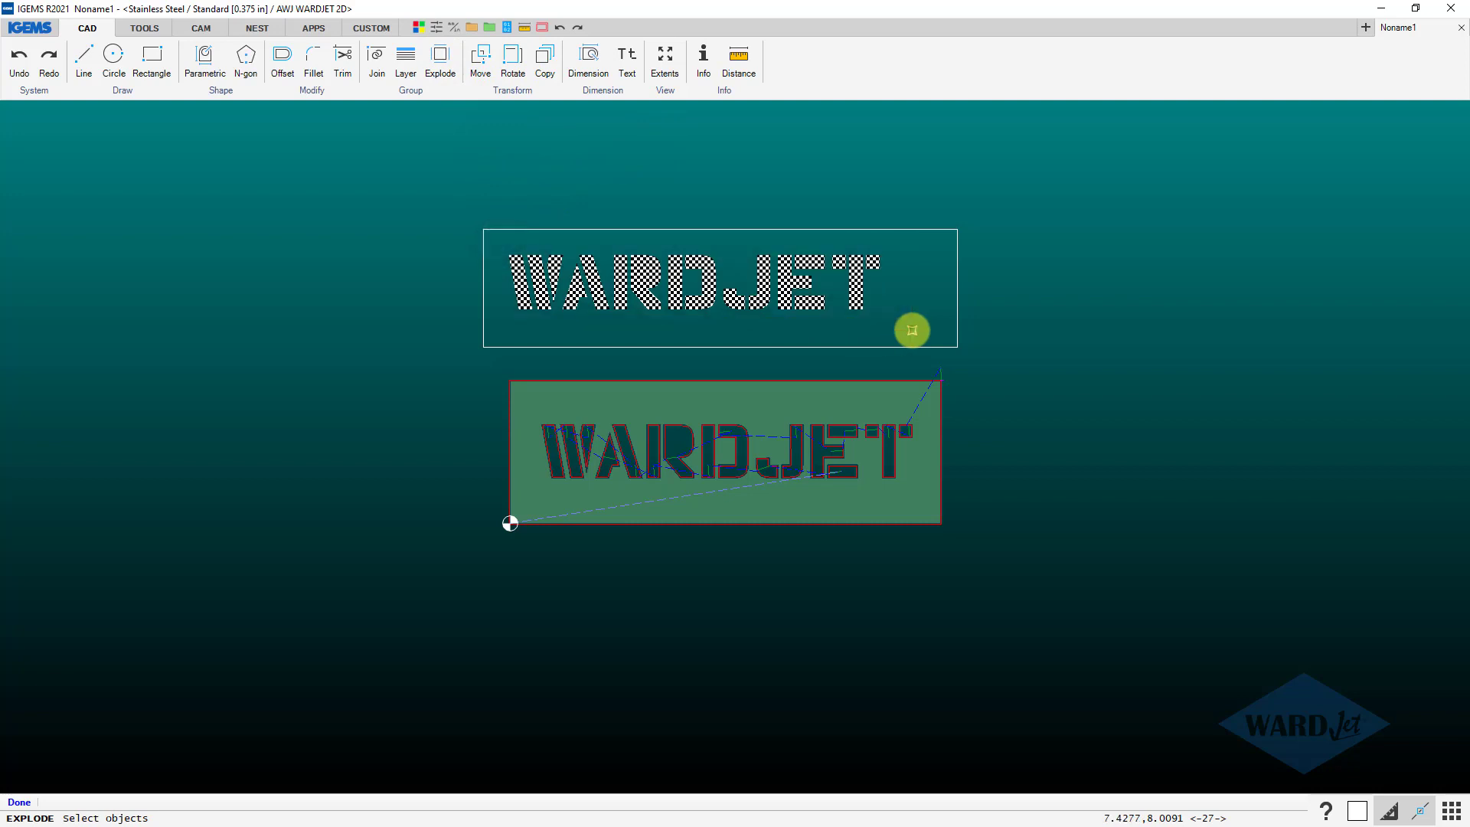
pyautogui.rightClick(909, 326)
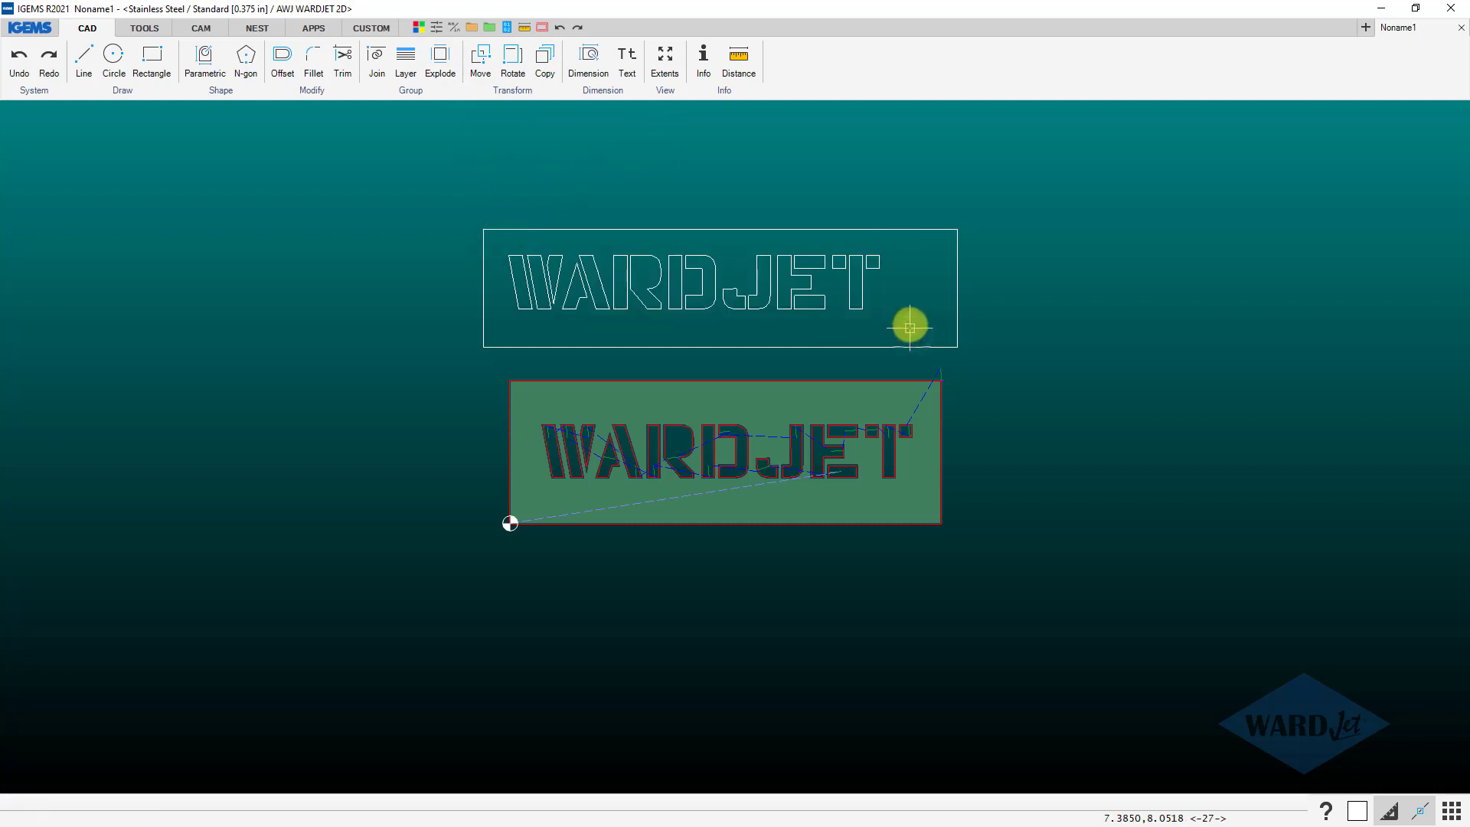
# Quick-process the upper sign with the exploded lettering and close the process preview.
pyautogui.click(200, 27)
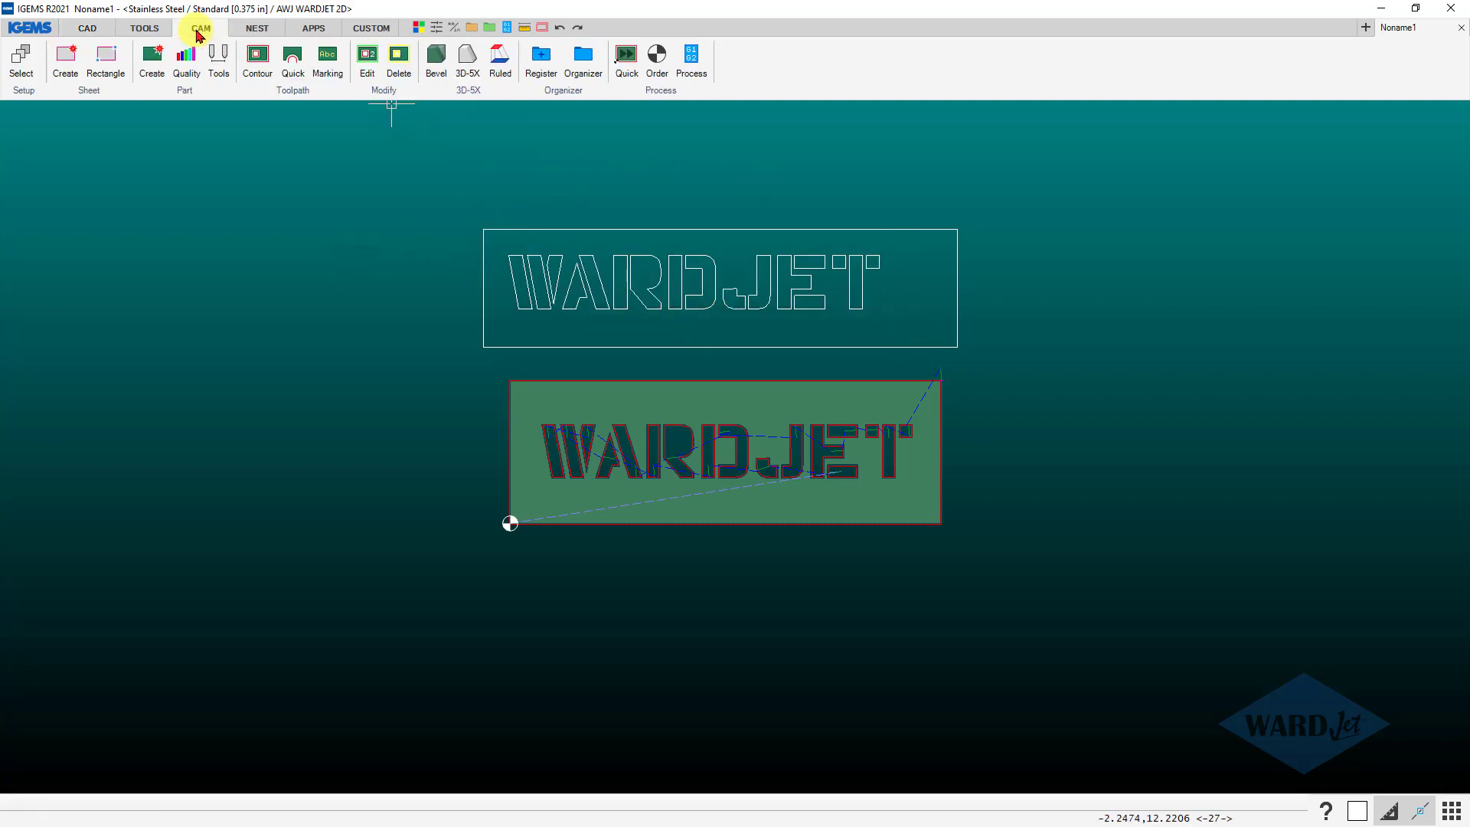
pyautogui.click(626, 56)
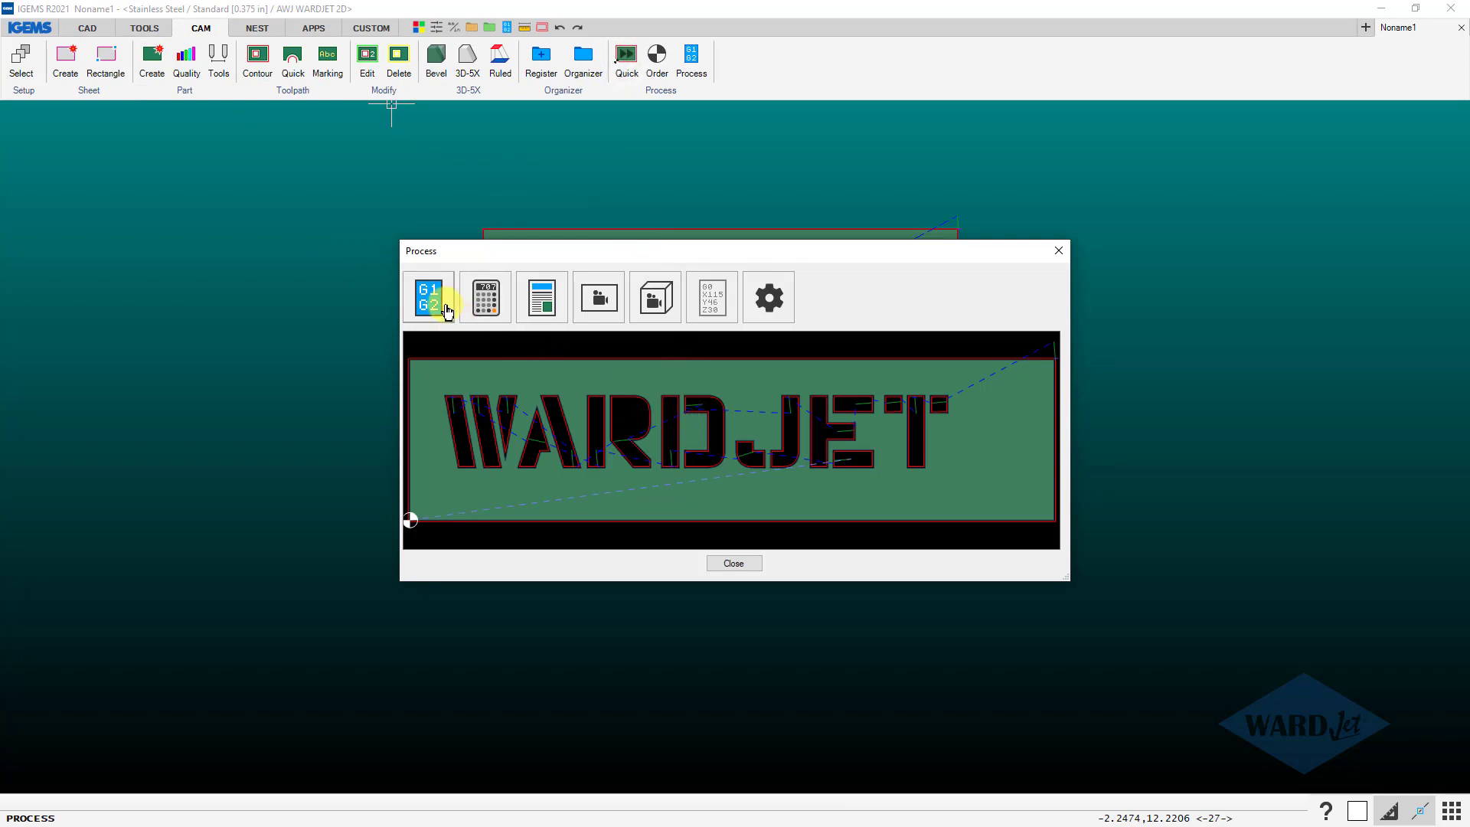
pyautogui.click(1060, 254)
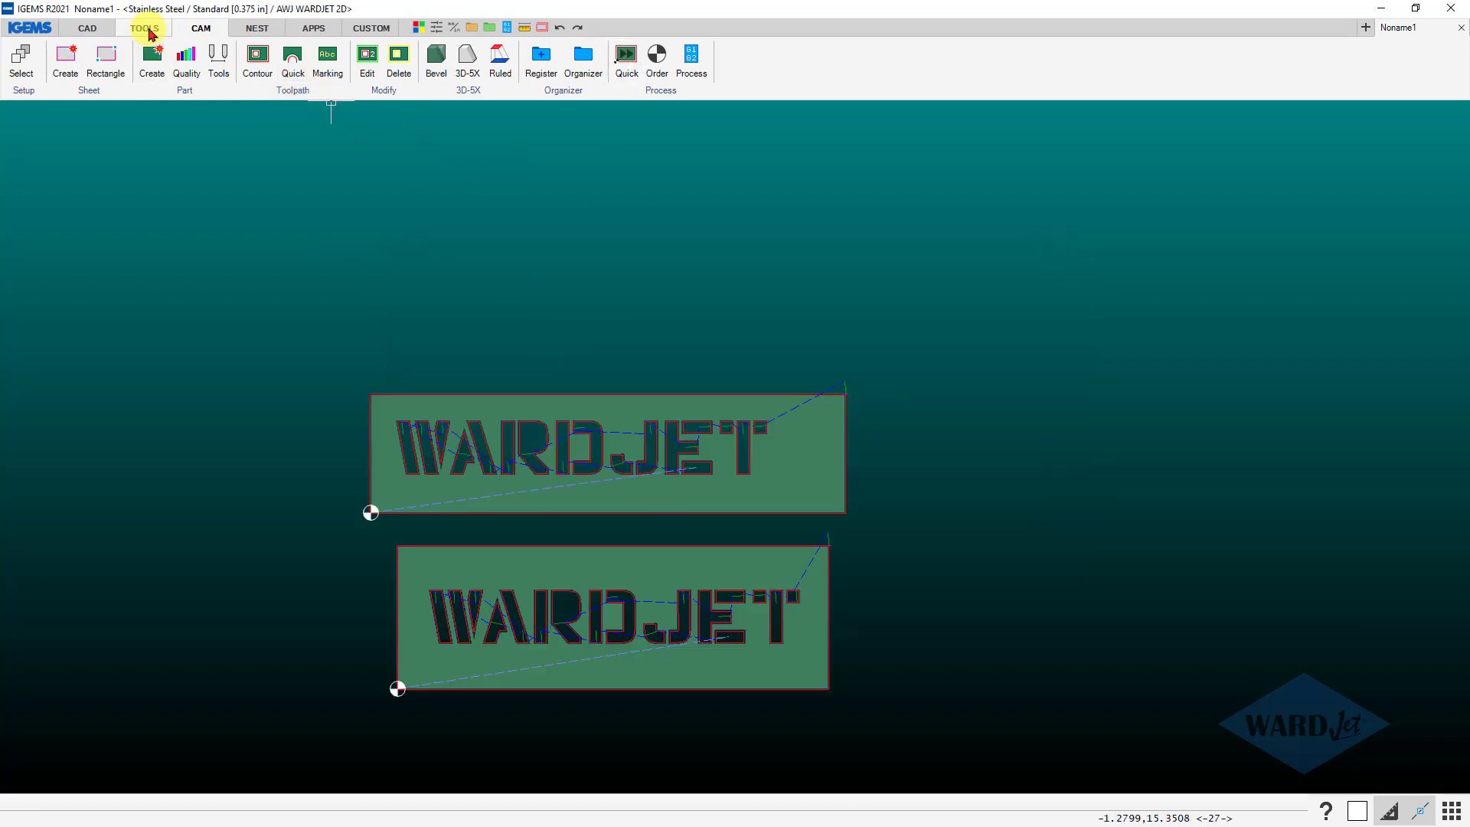
# Place the linear text wardjet in Arial Black, 1 in high, above the two processed signs, and close the Font tracer.
pyautogui.click(148, 29)
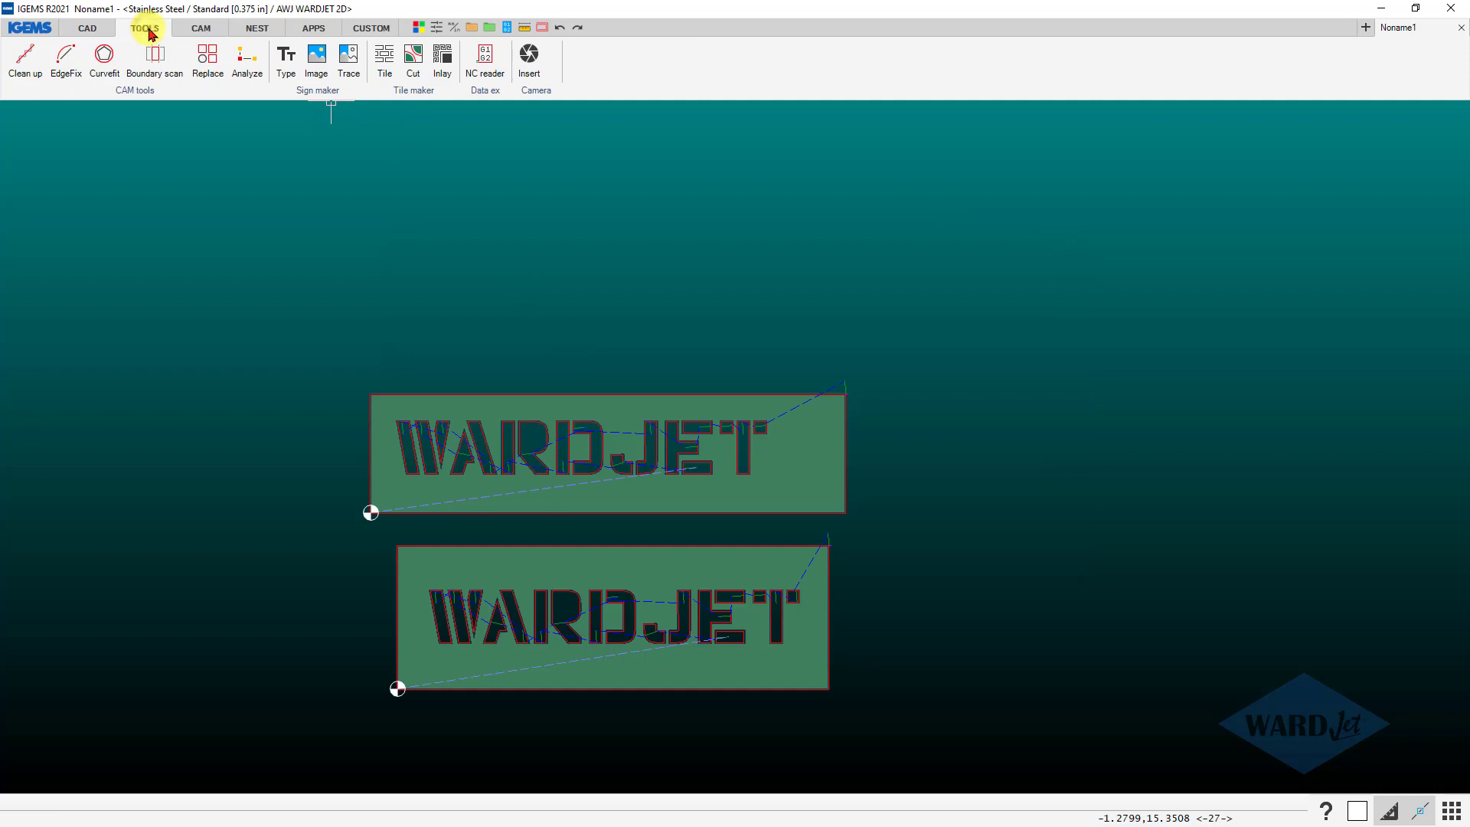
pyautogui.click(287, 61)
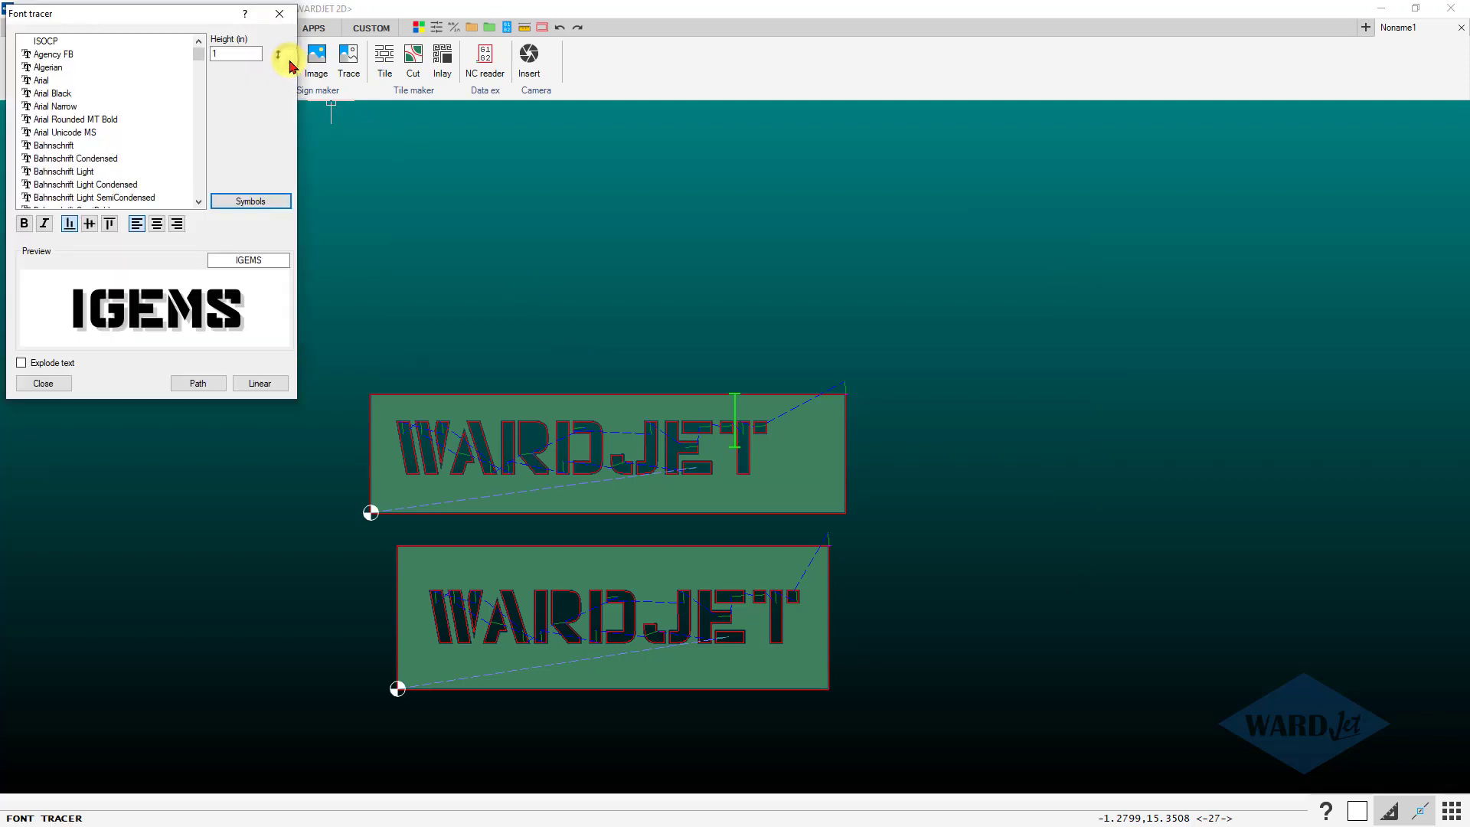
pyautogui.click(52, 92)
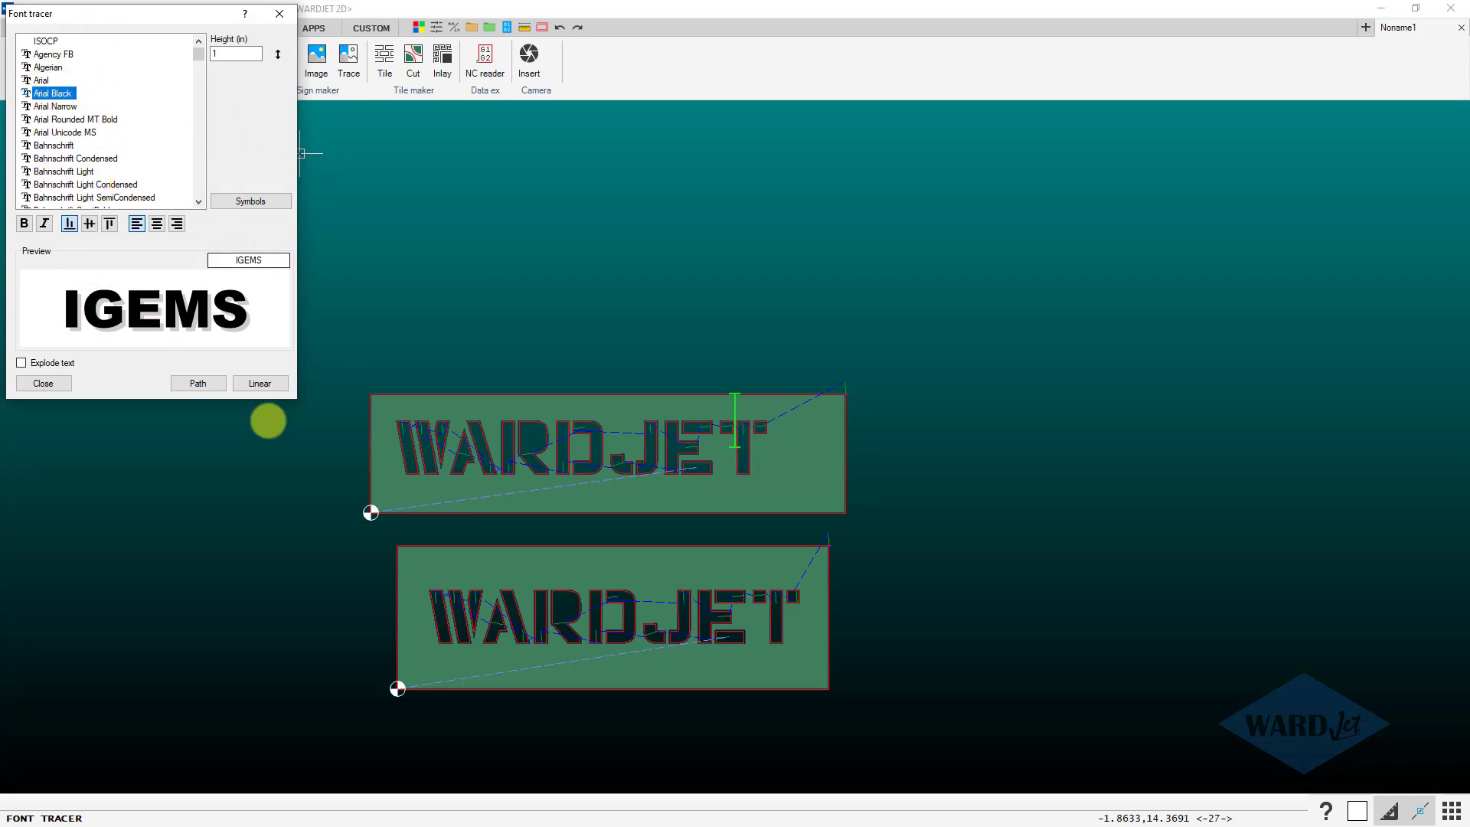
pyautogui.click(259, 382)
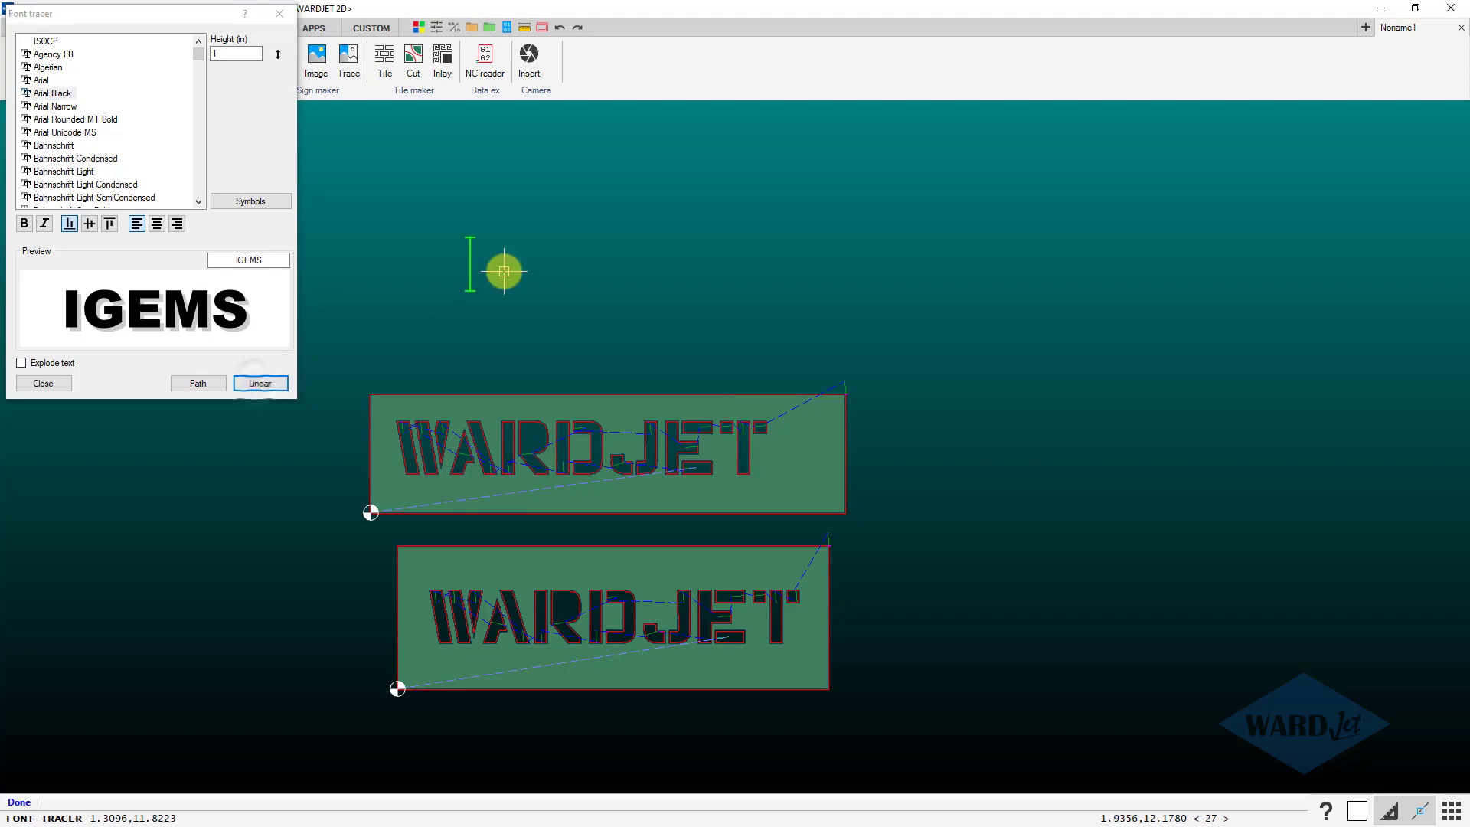
pyautogui.write('wardjet')
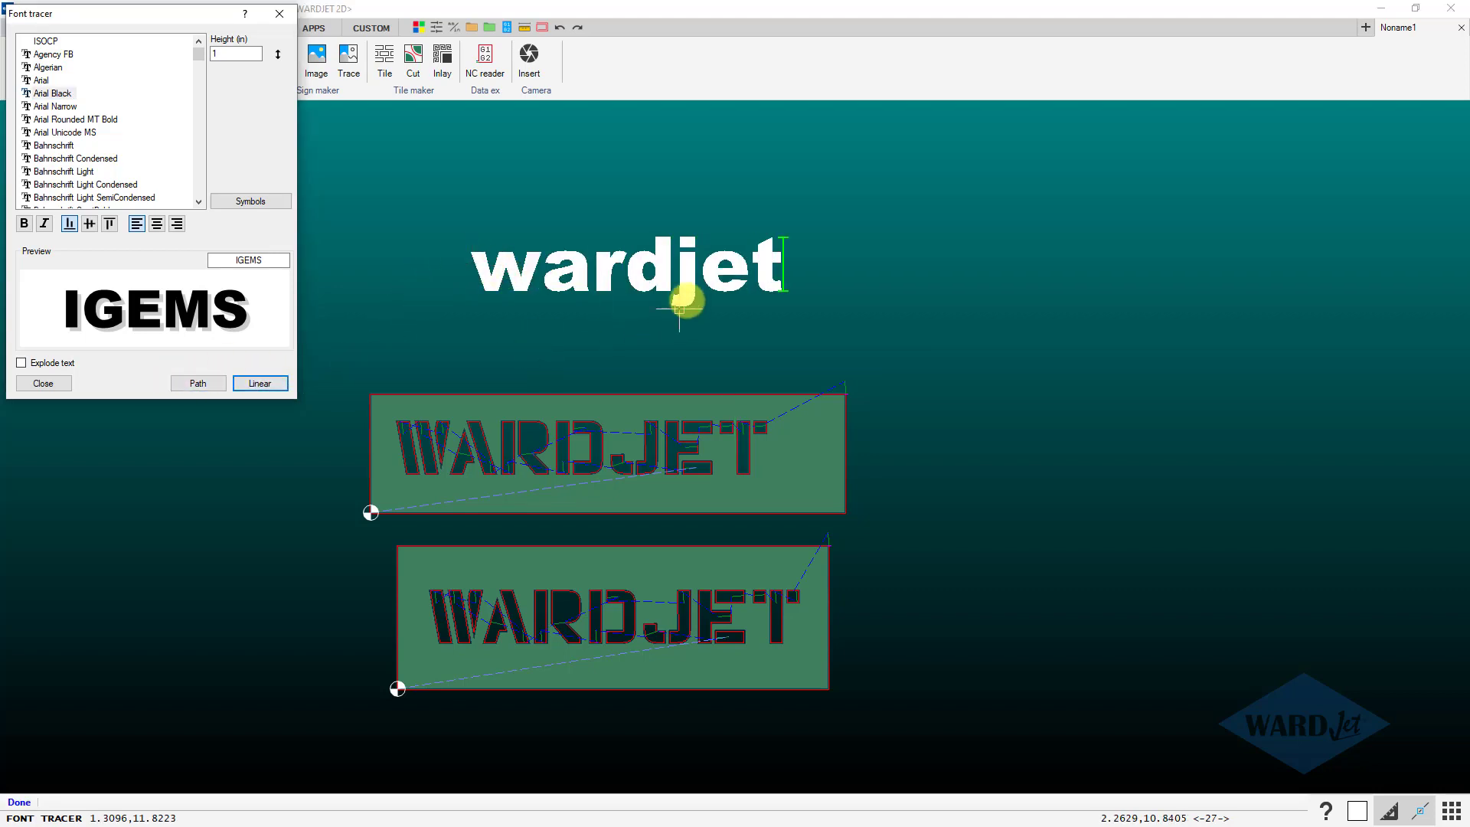
pyautogui.click(43, 383)
pyautogui.scroll(3, 601, 260)
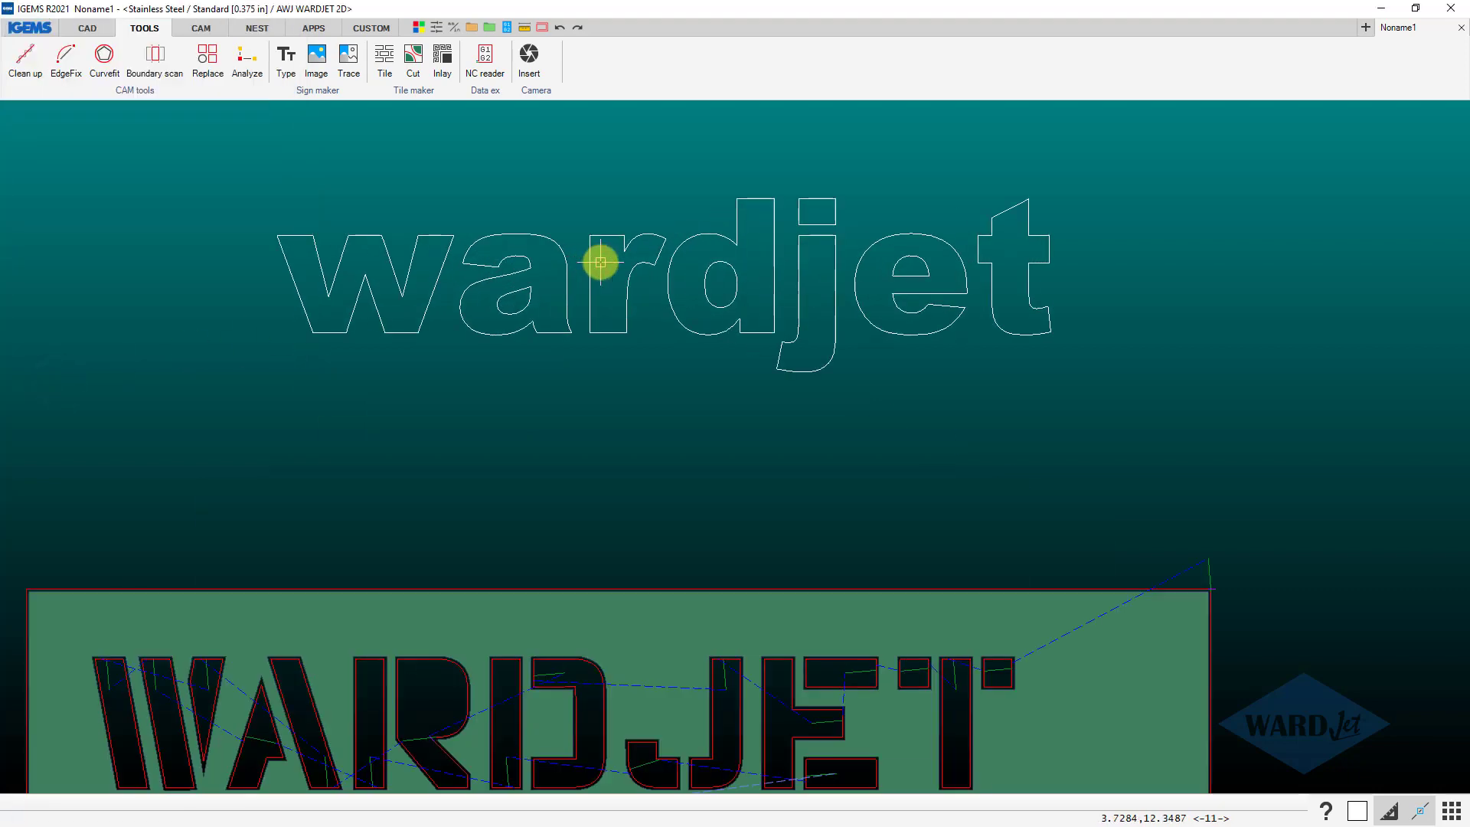
pyautogui.scroll(-3, 414, 260)
# Draw a rectangle enclosing the lowercase wardjet lettering, with a margin on every side.
pyautogui.click(87, 28)
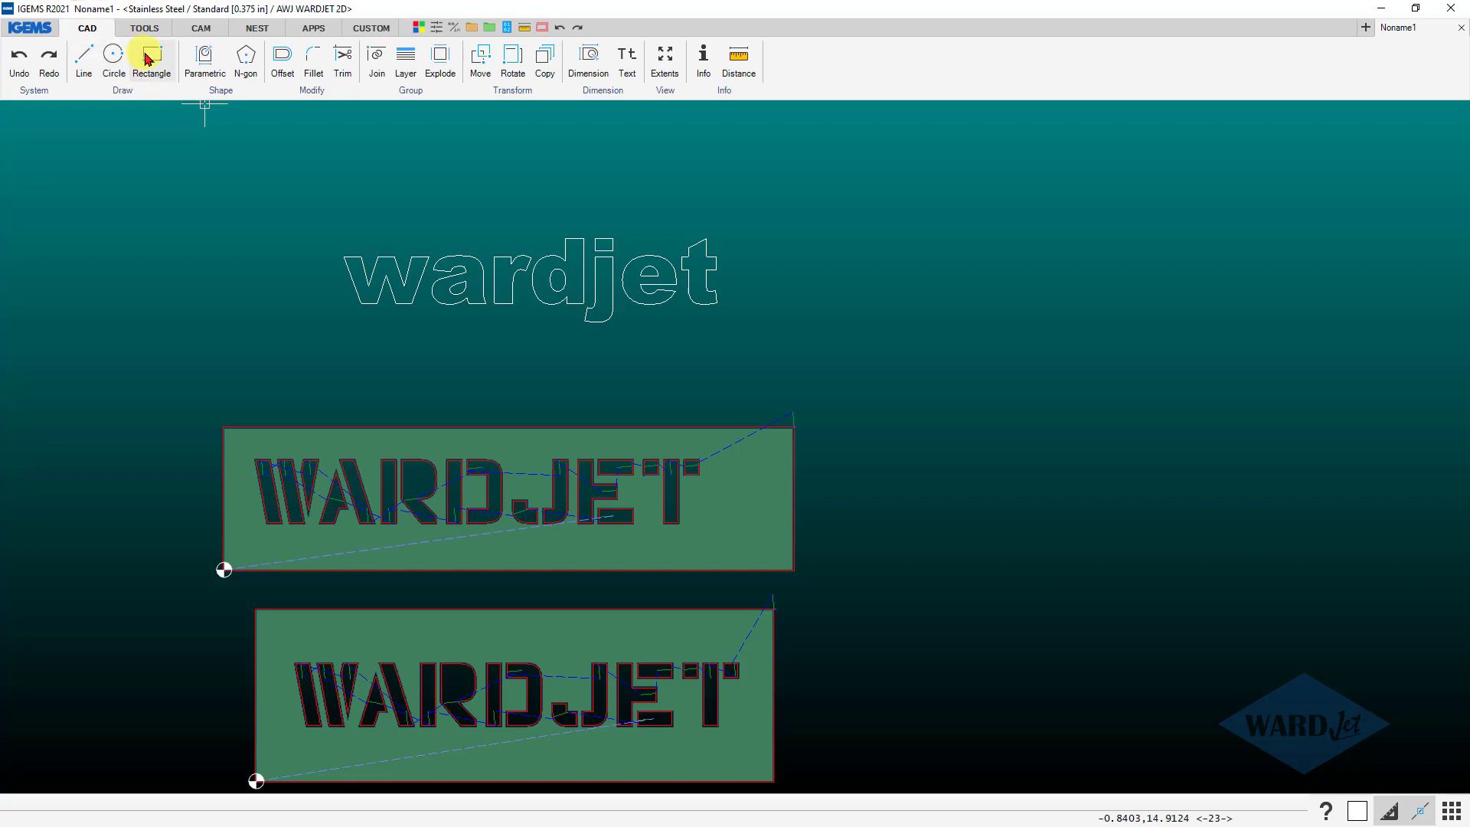
pyautogui.click(147, 54)
pyautogui.click(321, 332)
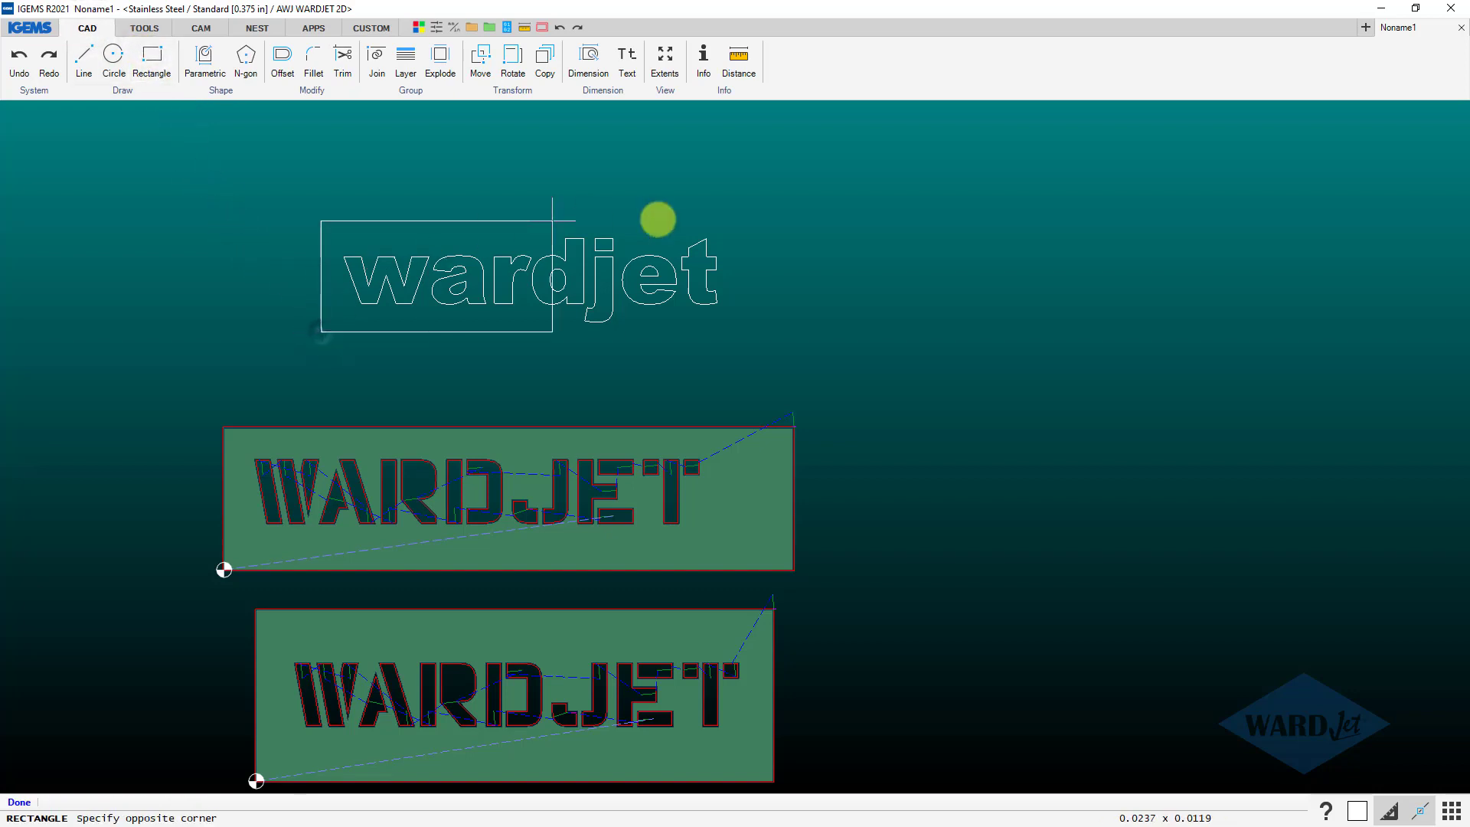
pyautogui.click(754, 210)
pyautogui.scroll(3, 581, 283)
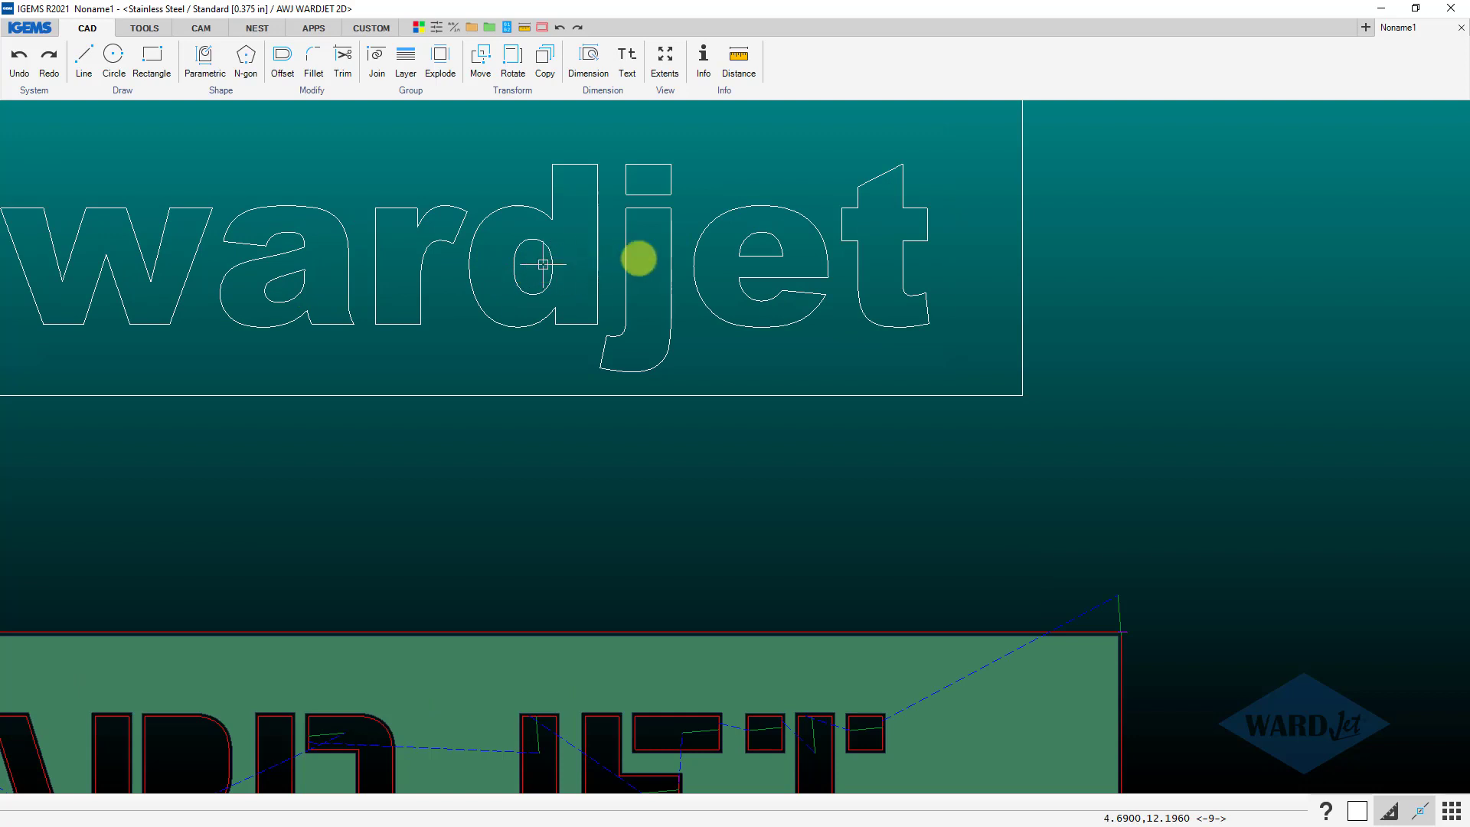
pyautogui.scroll(-3, 704, 267)
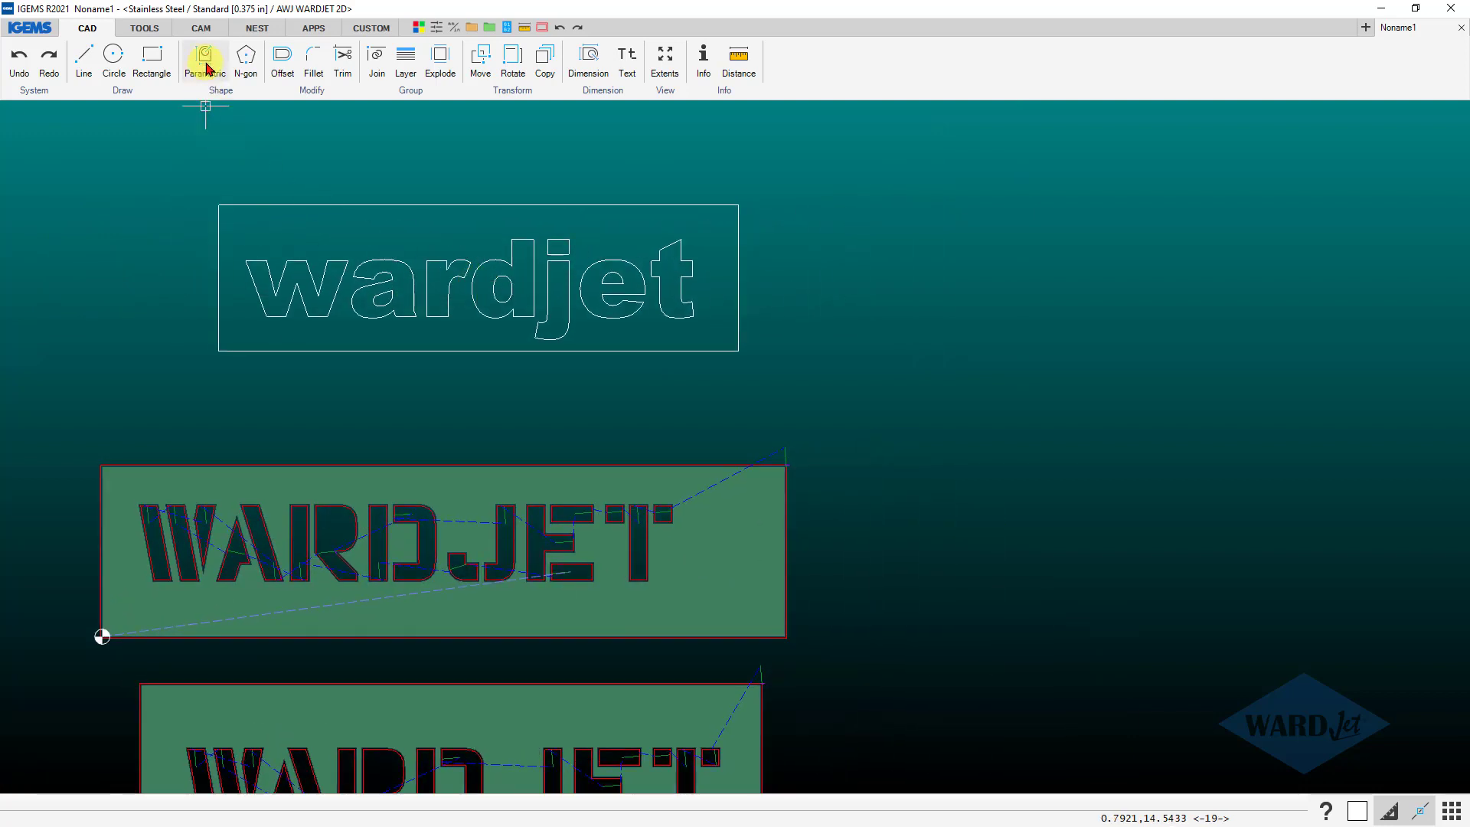
# Cut a vertical Poly joint bridge 0.0394 in wide through the lower bowl of the letter a.
pyautogui.click(143, 27)
pyautogui.click(131, 90)
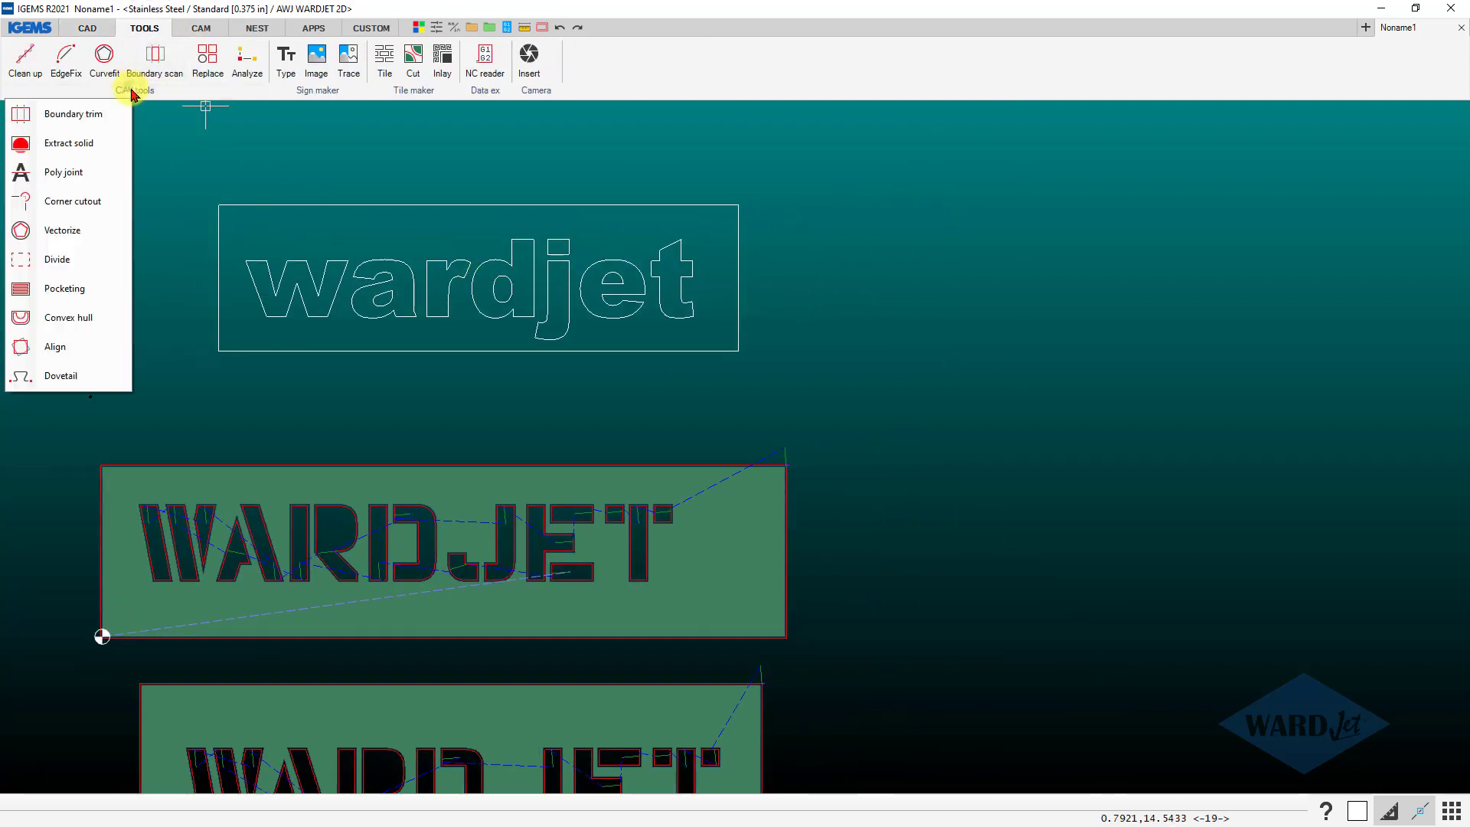
pyautogui.click(63, 173)
pyautogui.scroll(4, 387, 339)
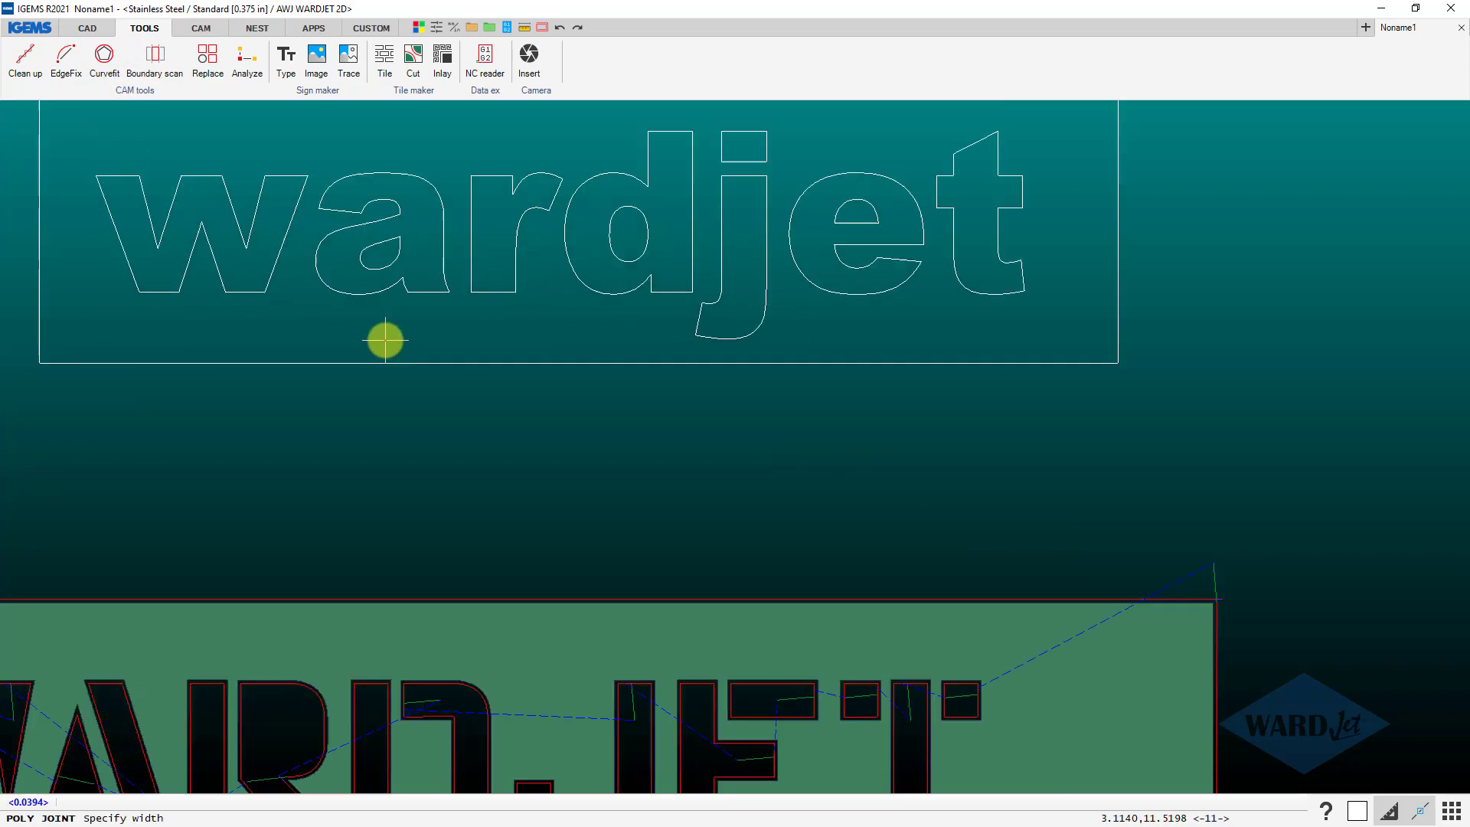
pyautogui.scroll(2, 370, 302)
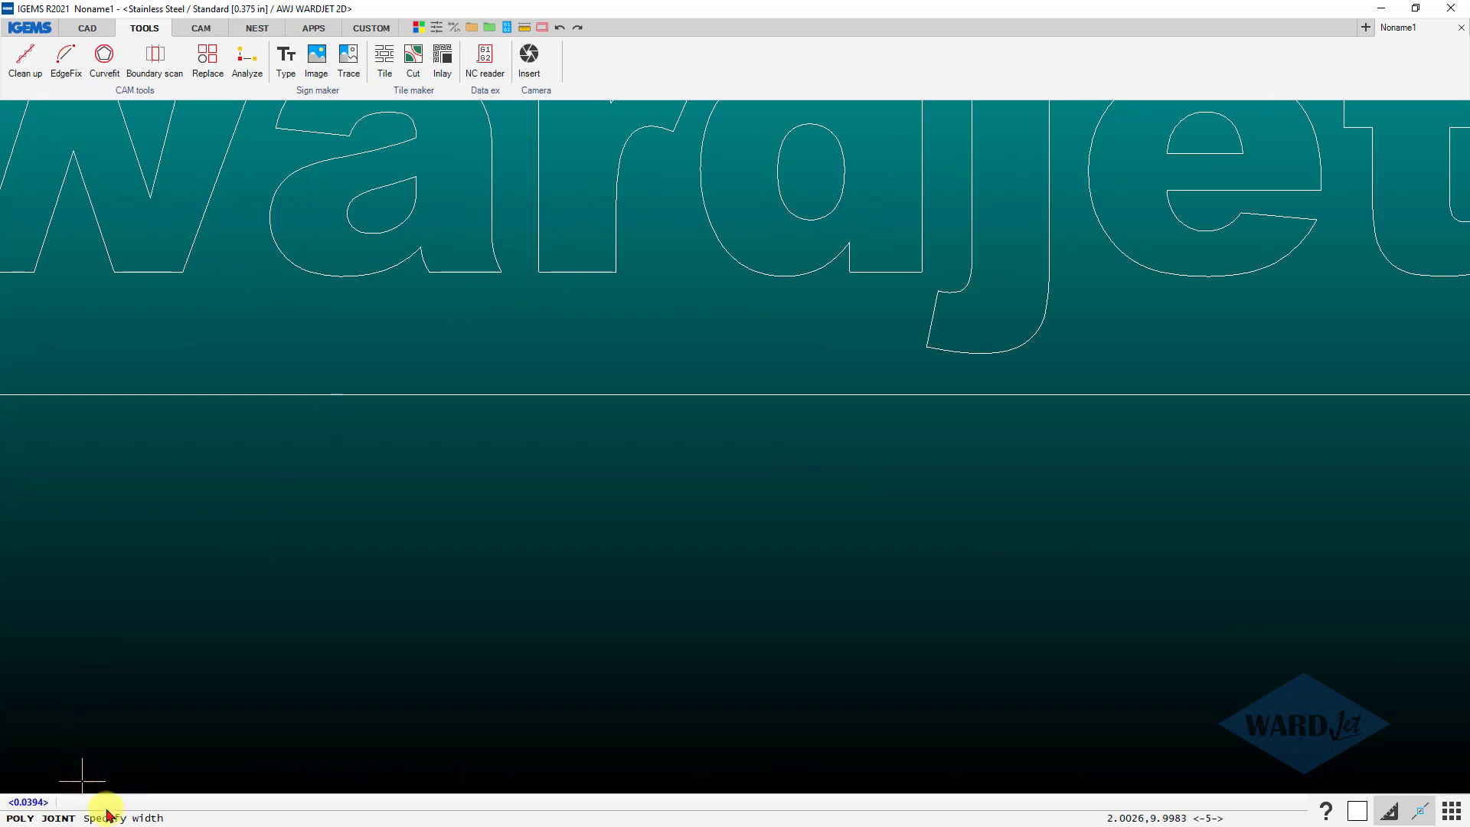
pyautogui.scroll(1, 297, 373)
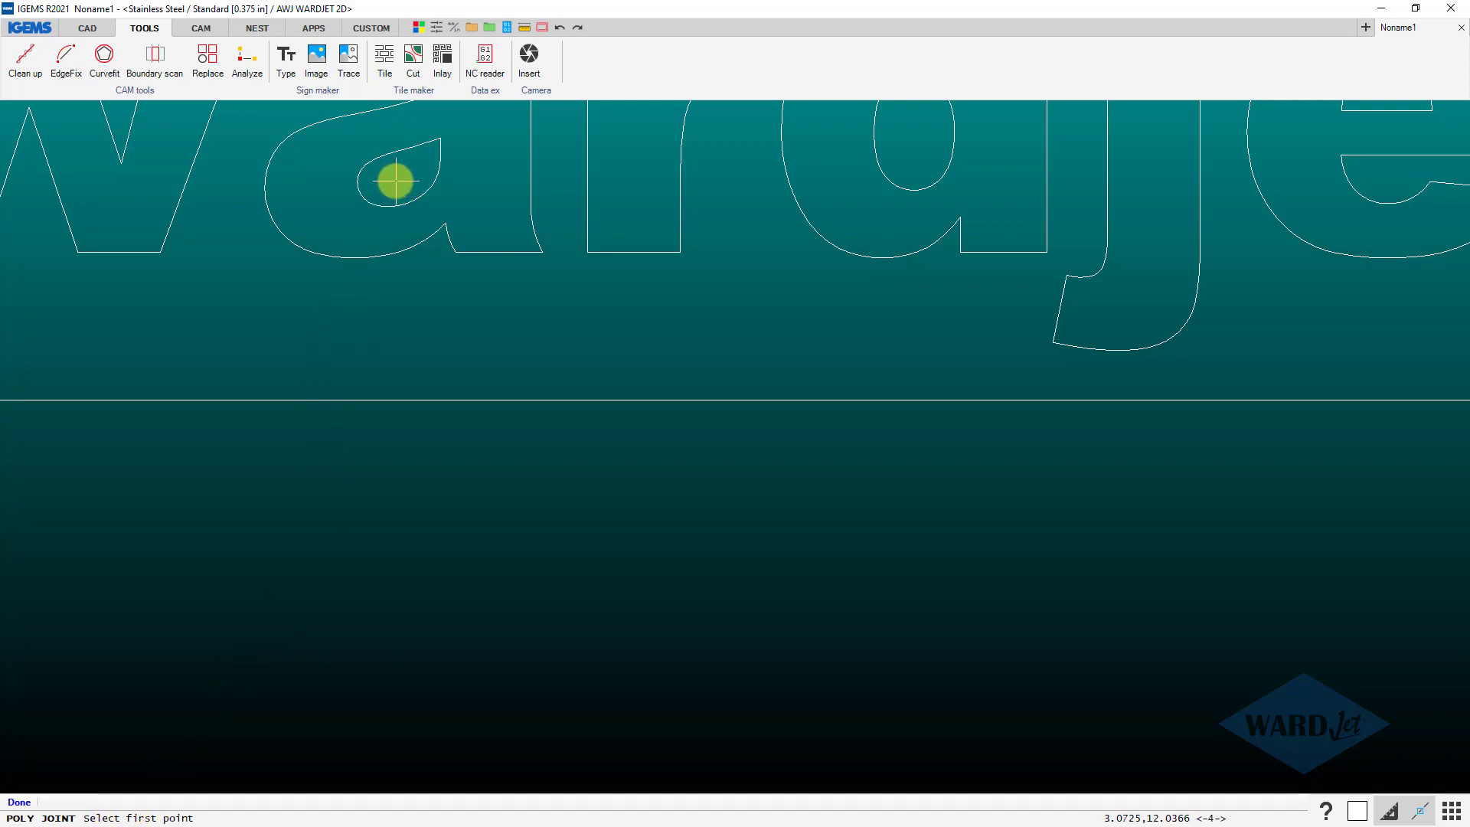
pyautogui.scroll(-1, 395, 181)
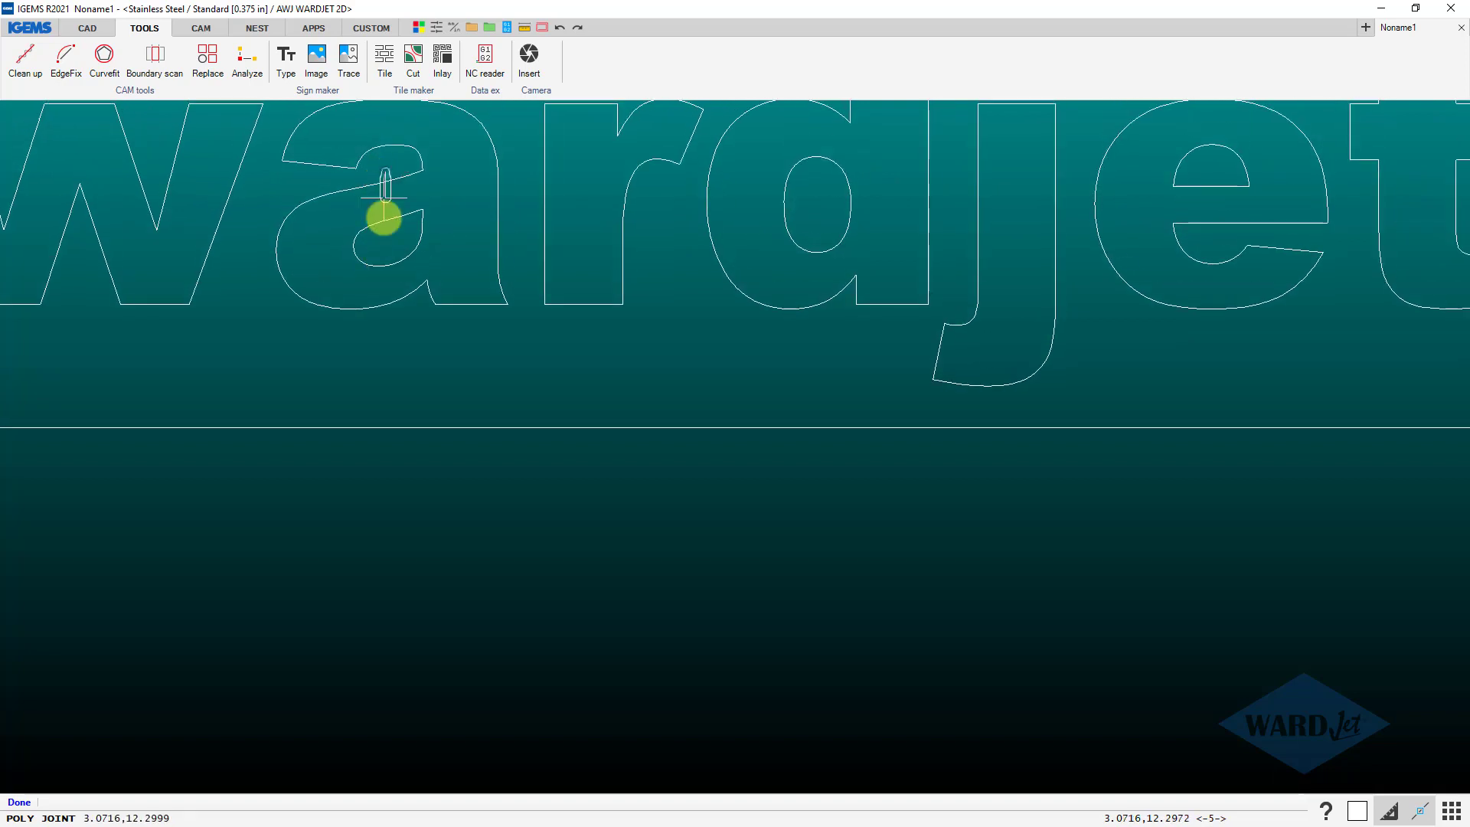
pyautogui.scroll(-1, 317, 342)
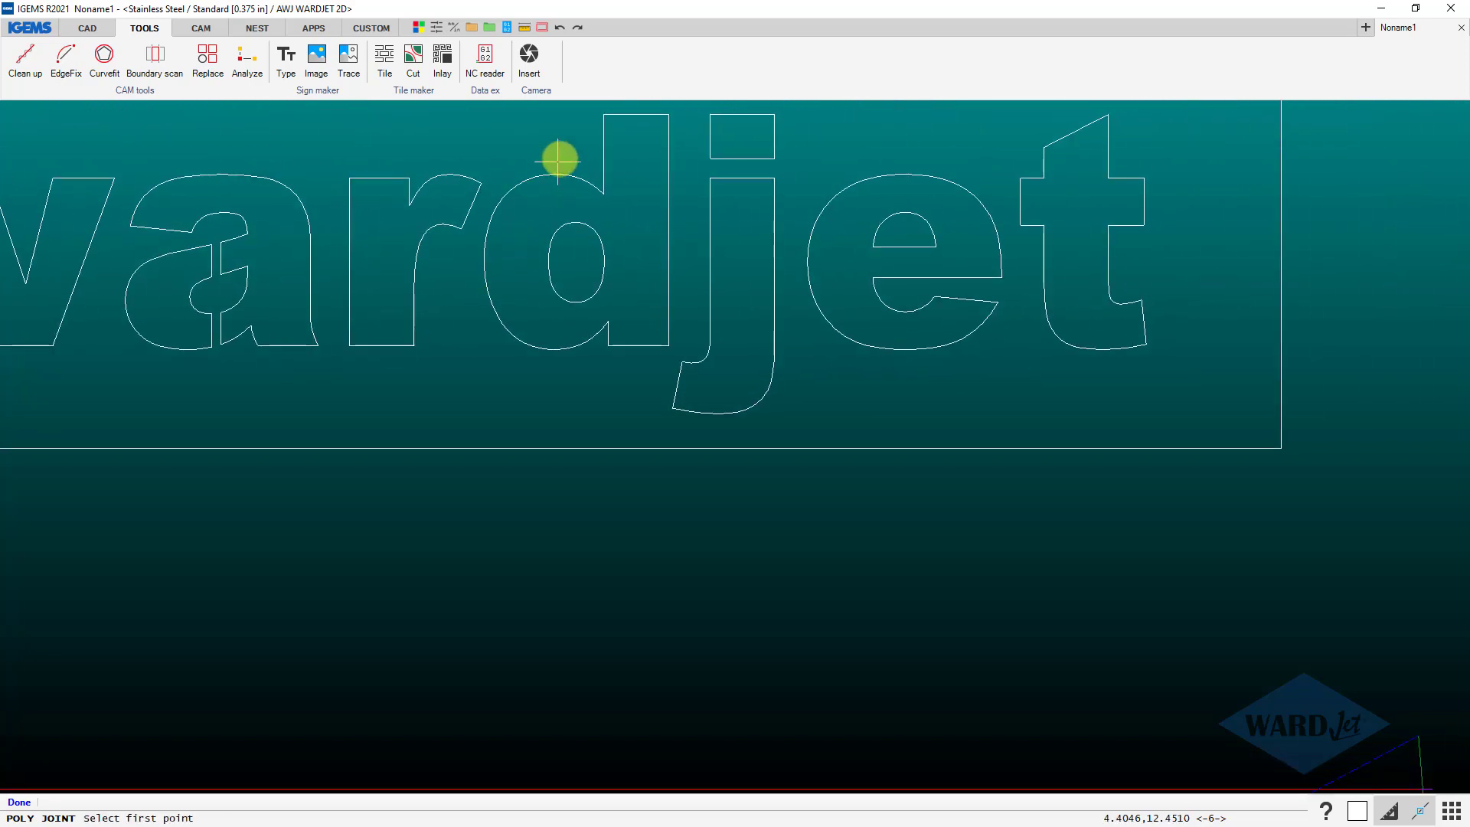
# Add vertical Poly joint bridges through the full height of the d's bowl and the upper part of the e, and end the command.
pyautogui.click(573, 160)
pyautogui.click(578, 391)
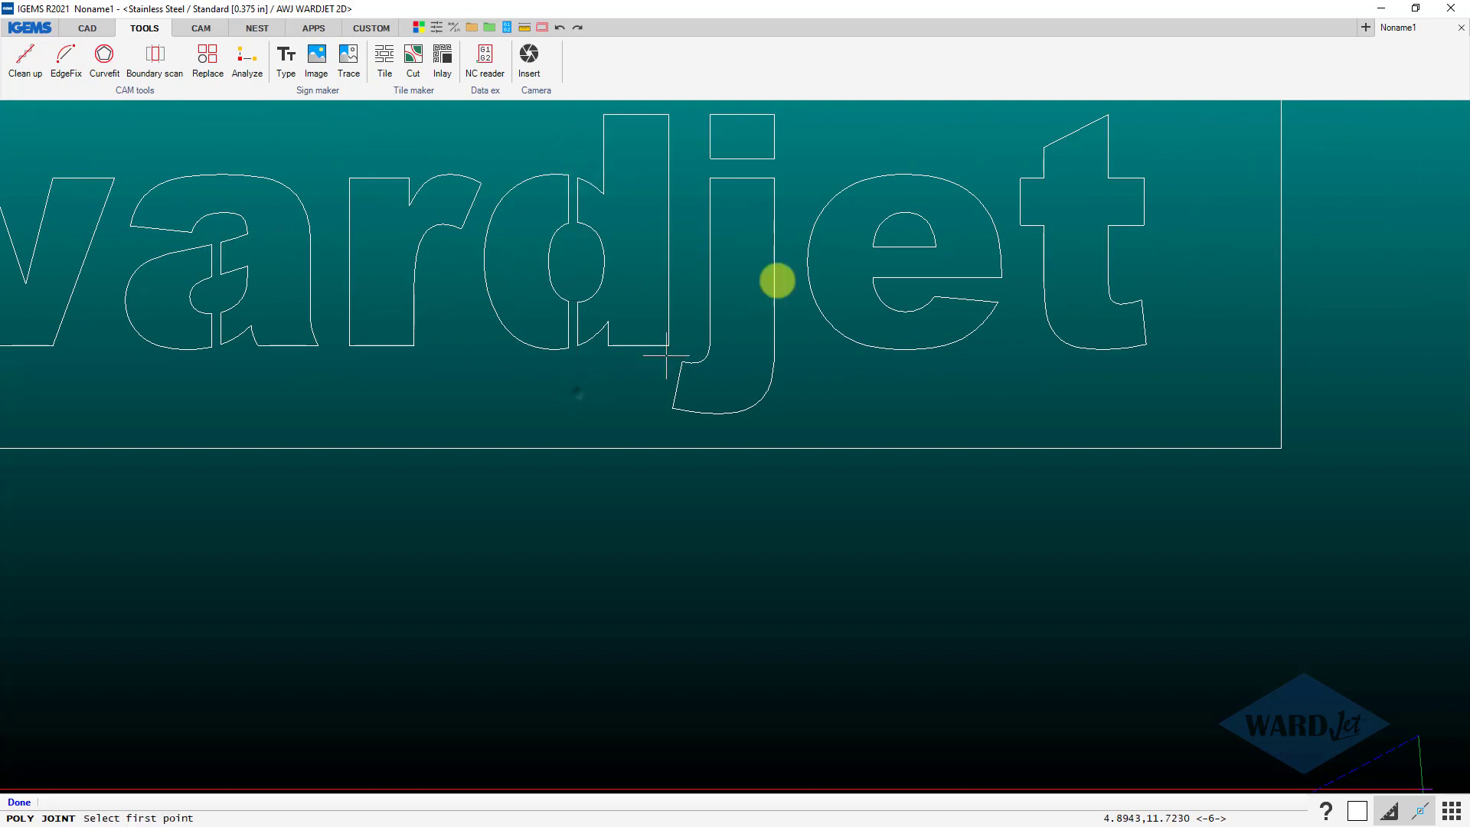
pyautogui.click(900, 142)
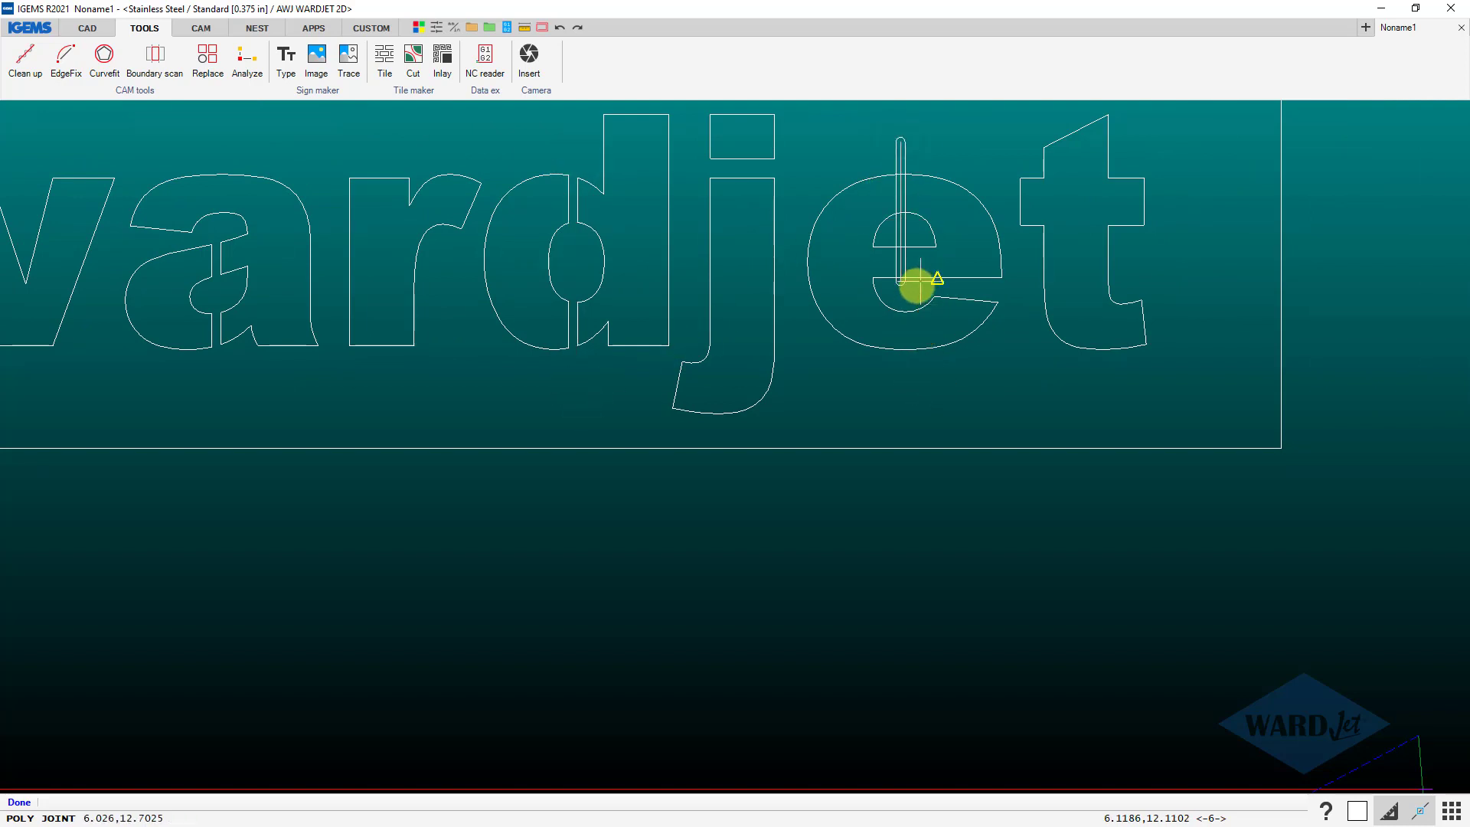
pyautogui.click(911, 289)
pyautogui.scroll(-3, 812, 372)
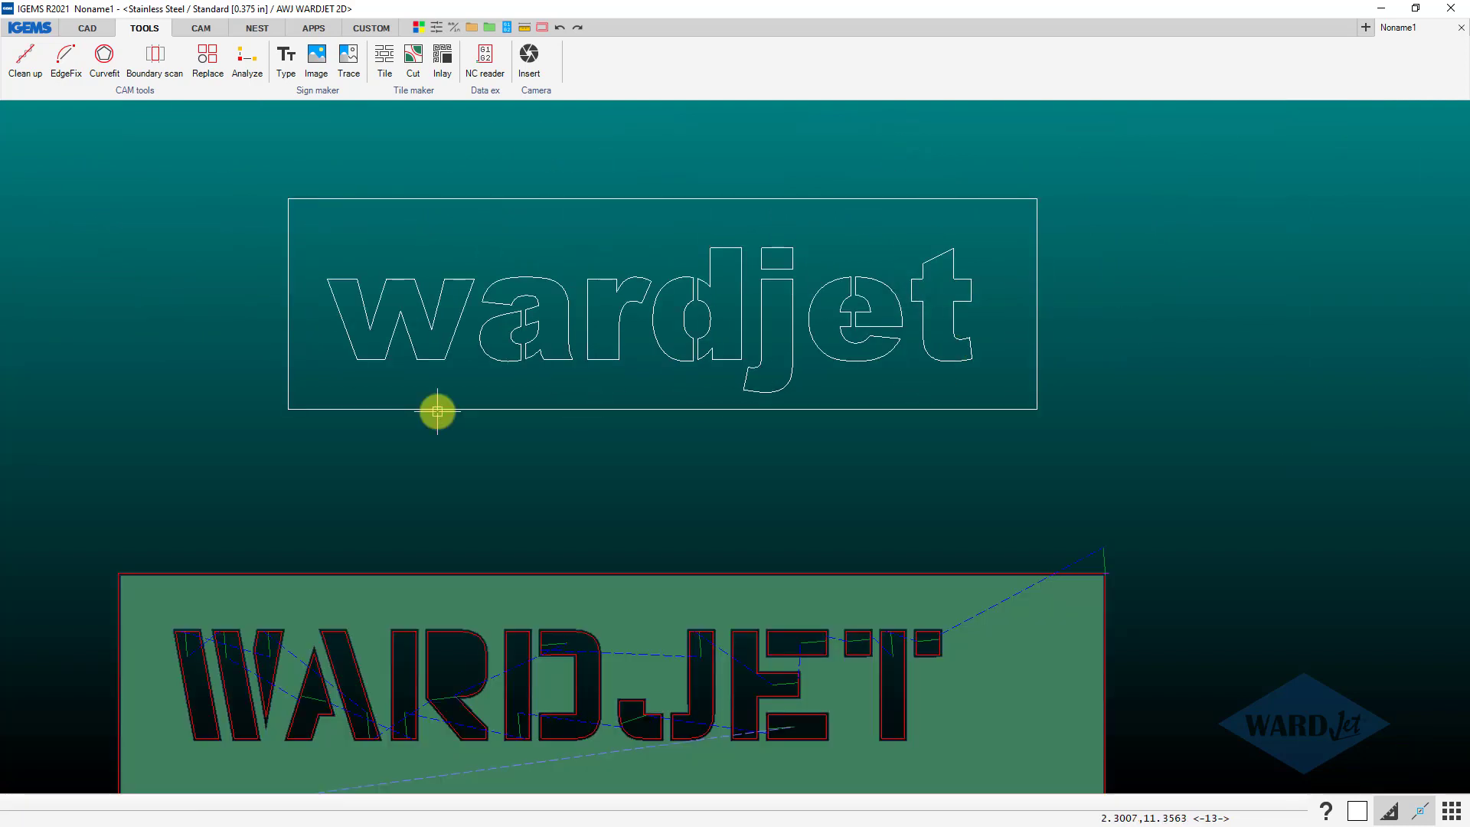